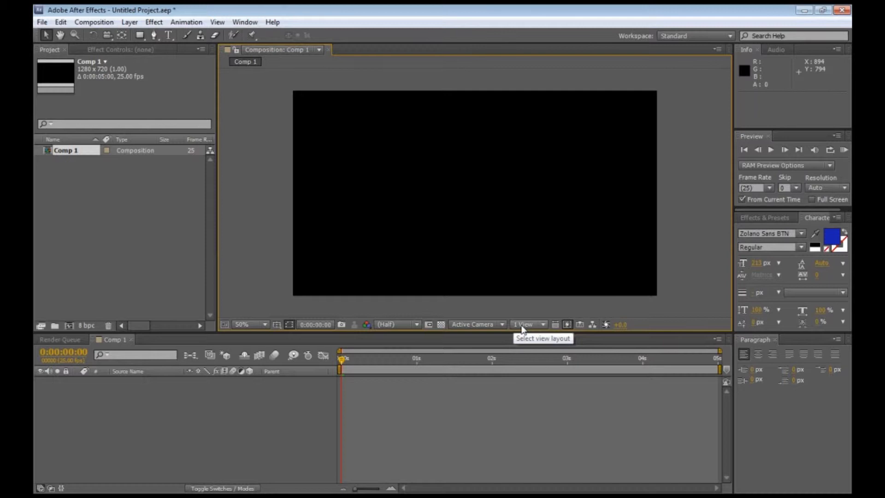
Show the composition in the 4 Views layout and create a text layer reading "text"
click(542, 324)
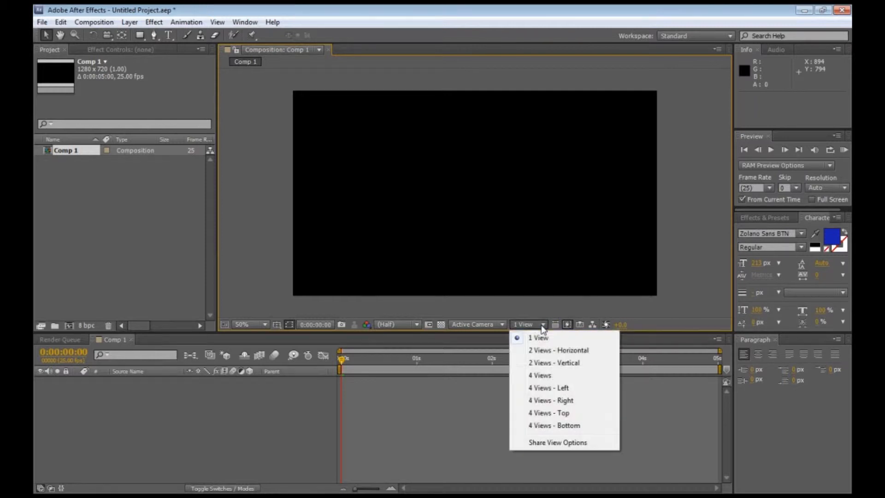
click(544, 374)
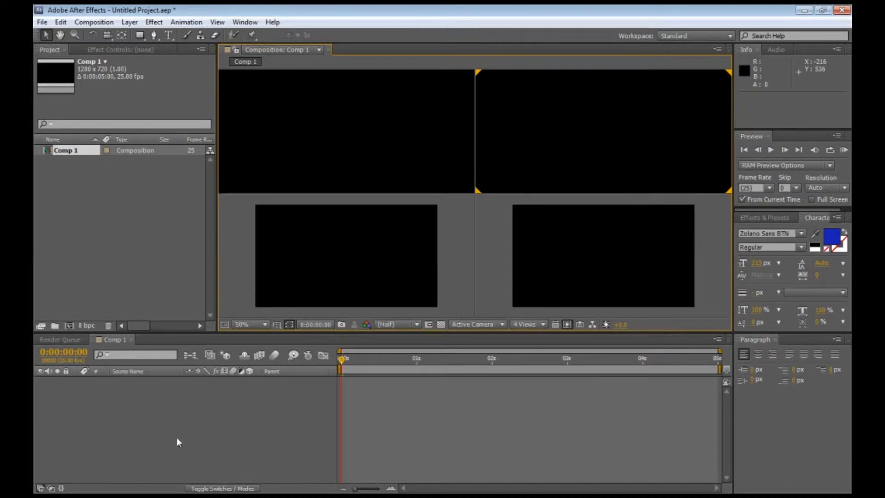
right_click(153, 396)
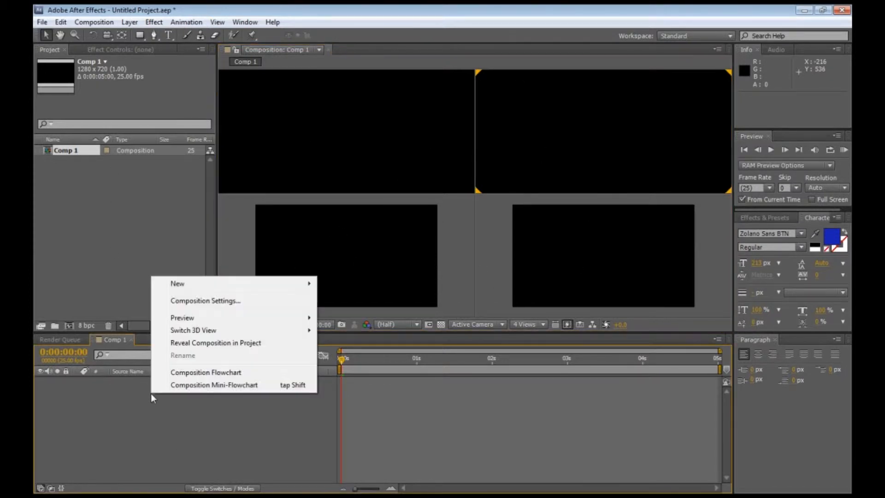
mouse_move(201, 289)
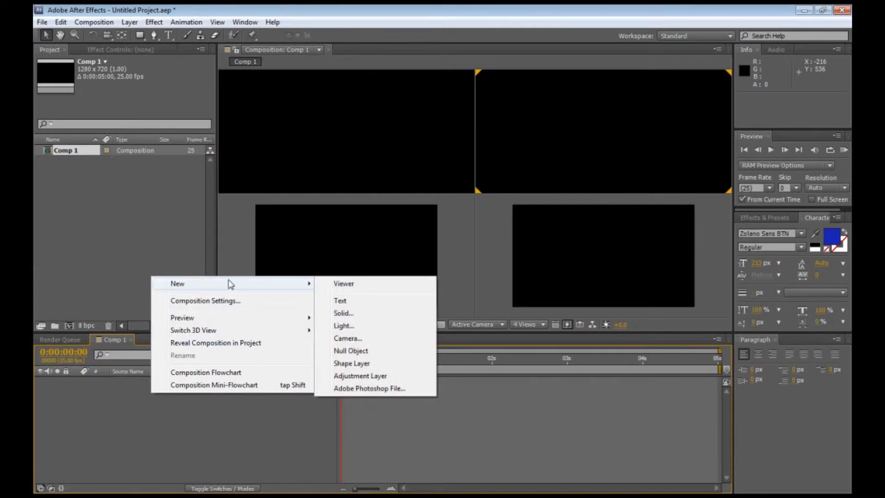
click(362, 300)
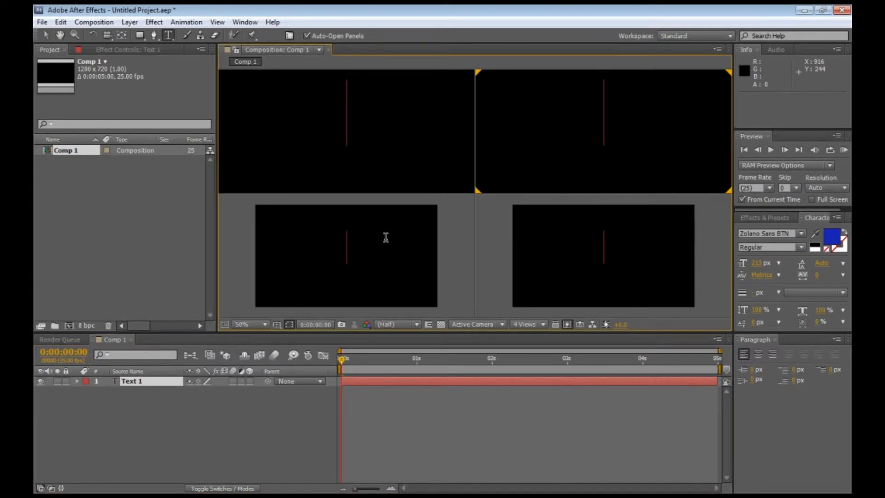
text(text)
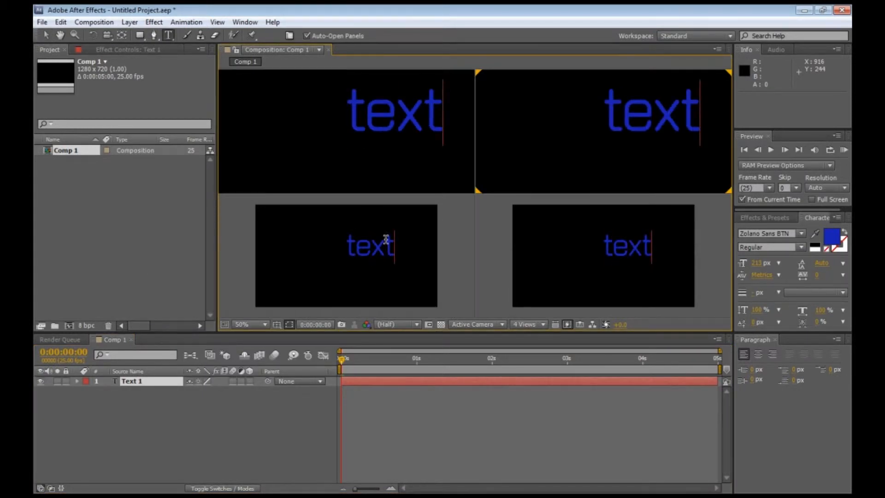
click(261, 428)
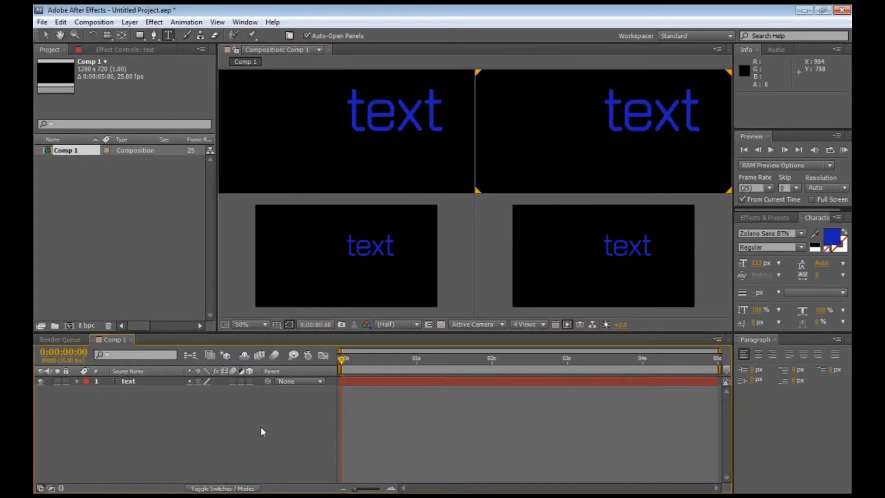
Create a 1280 x 720 px magenta solid (#BA47AE) and place the text layer above it in the layer order
right_click(135, 409)
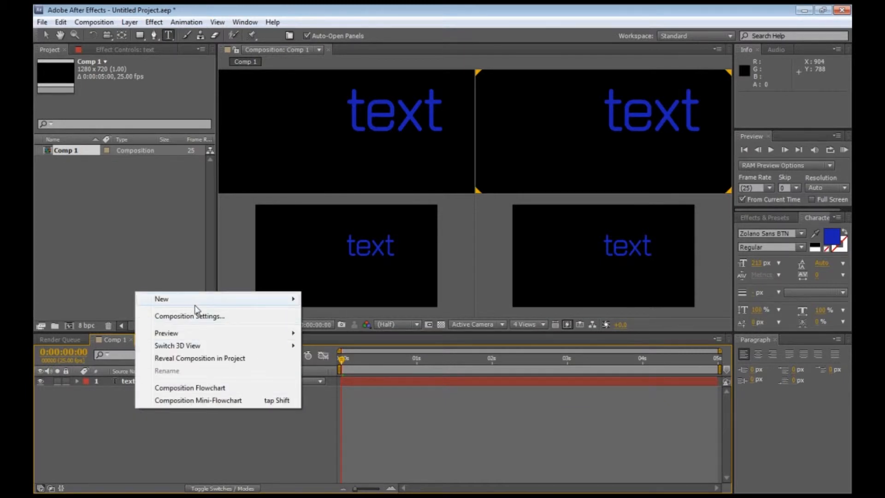
mouse_move(198, 306)
click(342, 333)
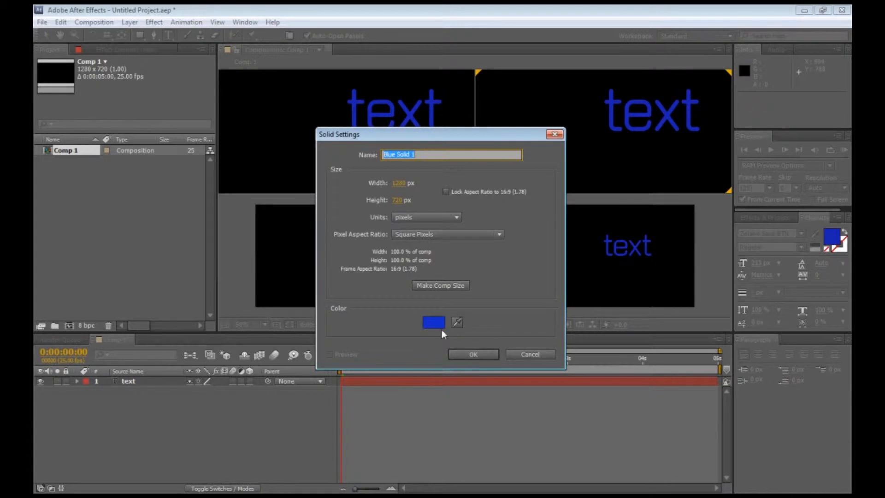
click(441, 322)
click(559, 322)
click(576, 322)
drag(651, 322, 651, 309)
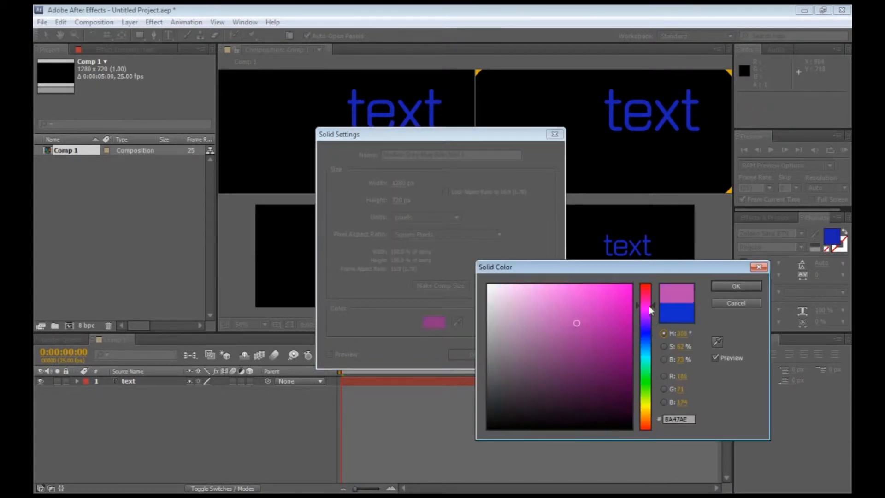
click(721, 289)
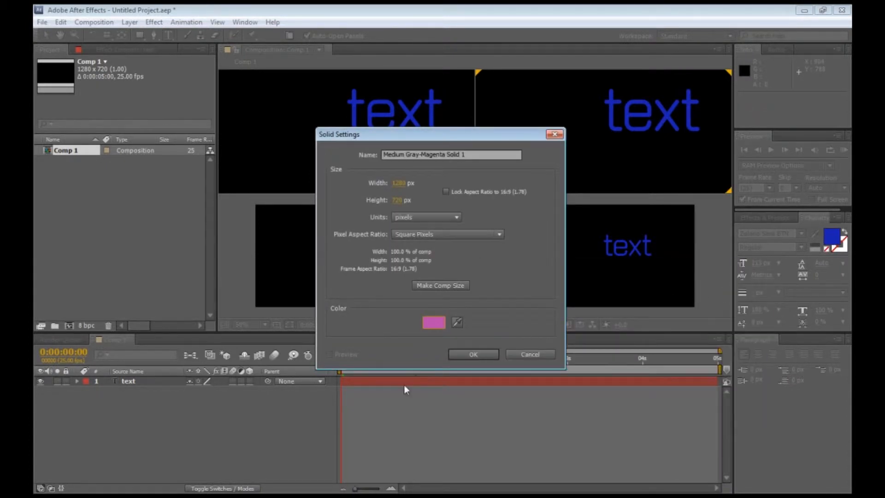
click(483, 352)
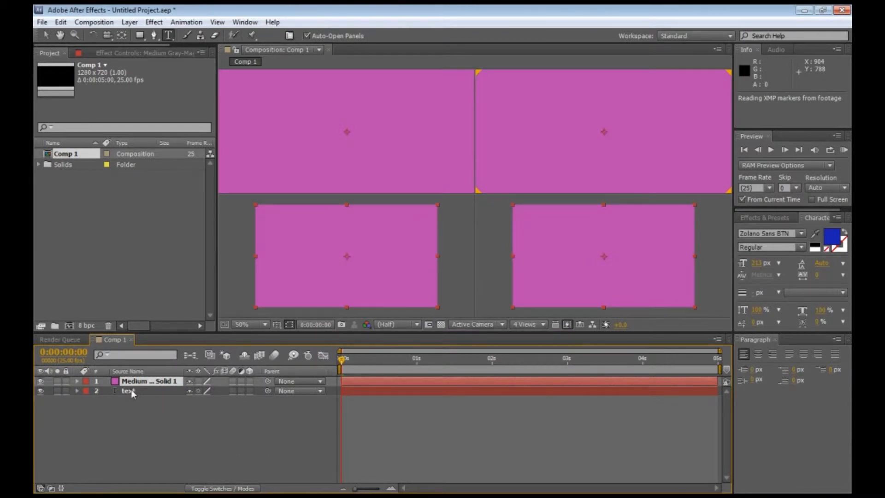
click(131, 390)
drag(147, 388, 146, 381)
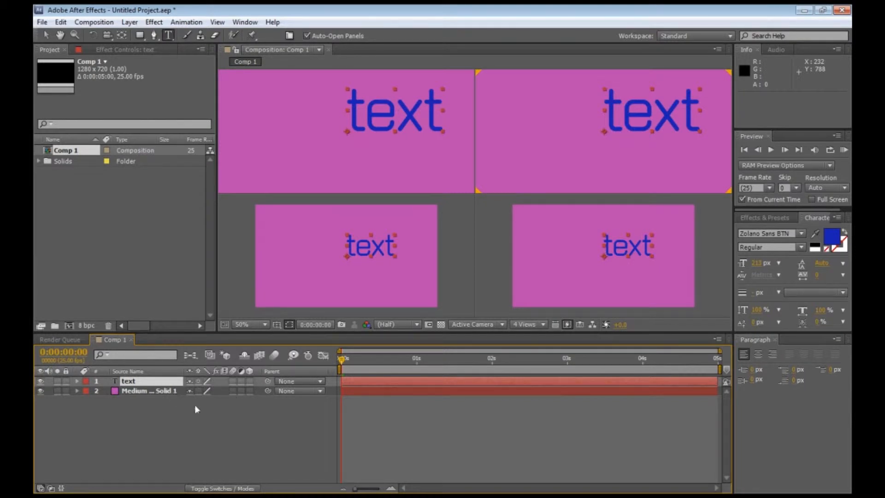
Expand the magenta solid's Transform properties and make it a 3D layer
click(77, 390)
click(87, 400)
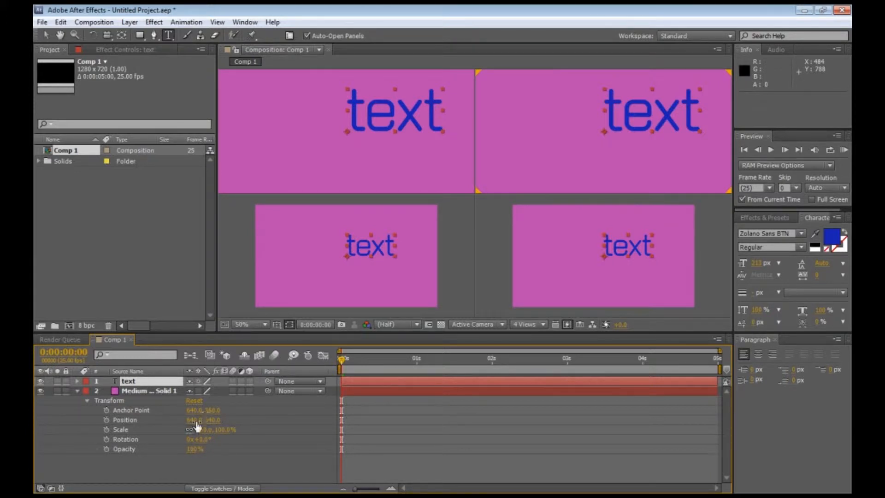
click(250, 392)
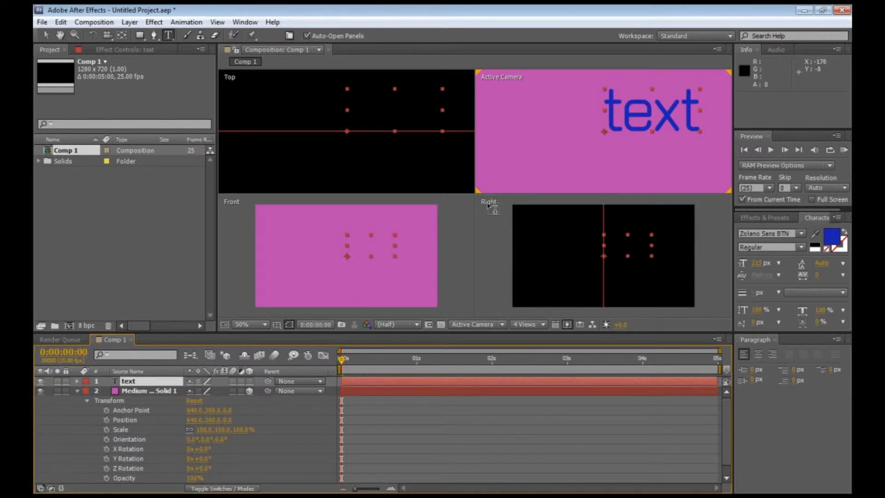
click(511, 293)
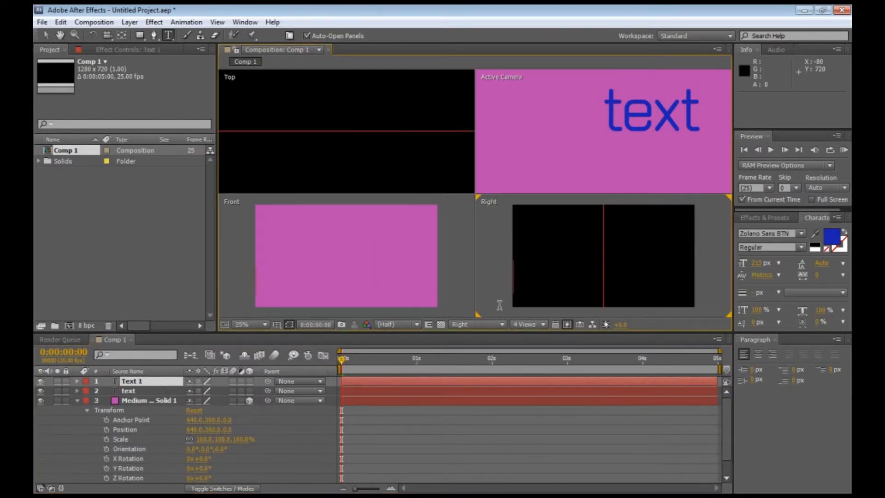
click(456, 254)
click(421, 166)
click(497, 168)
Add a position keyframe to the solid at 0:00:00:00 with Z at 128, and delete the empty text layer
click(105, 431)
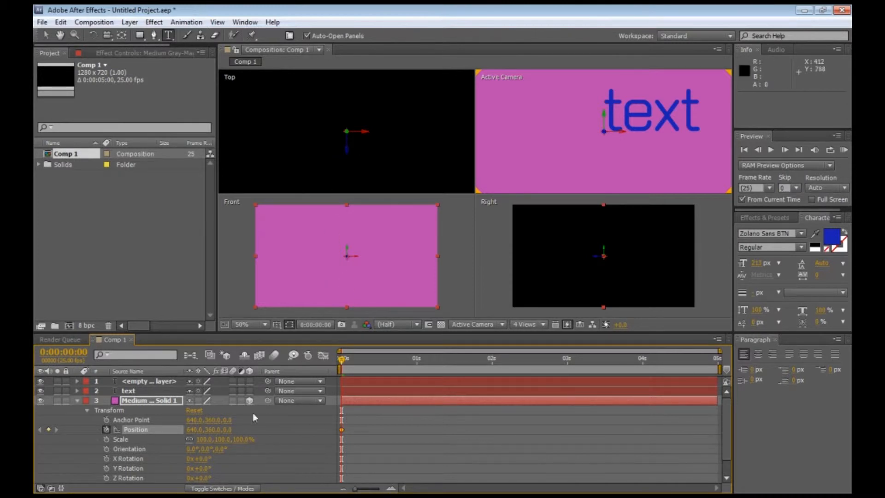
drag(229, 433, 292, 419)
click(165, 381)
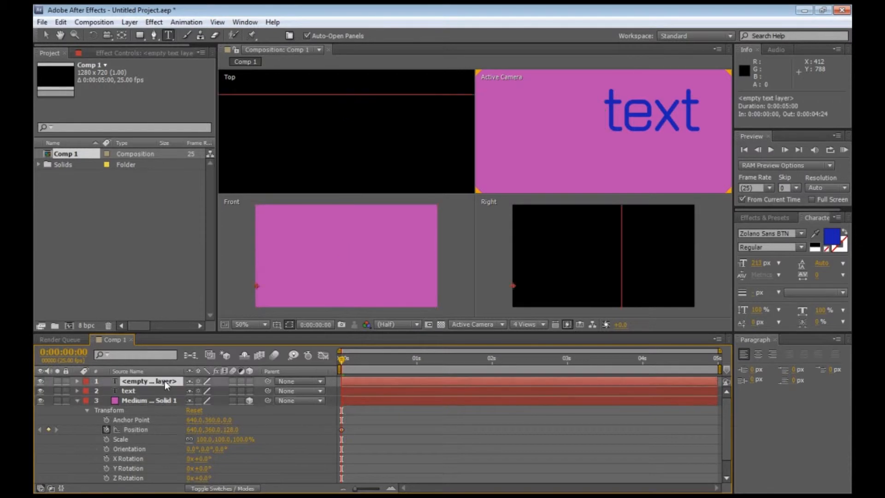
key(Delete)
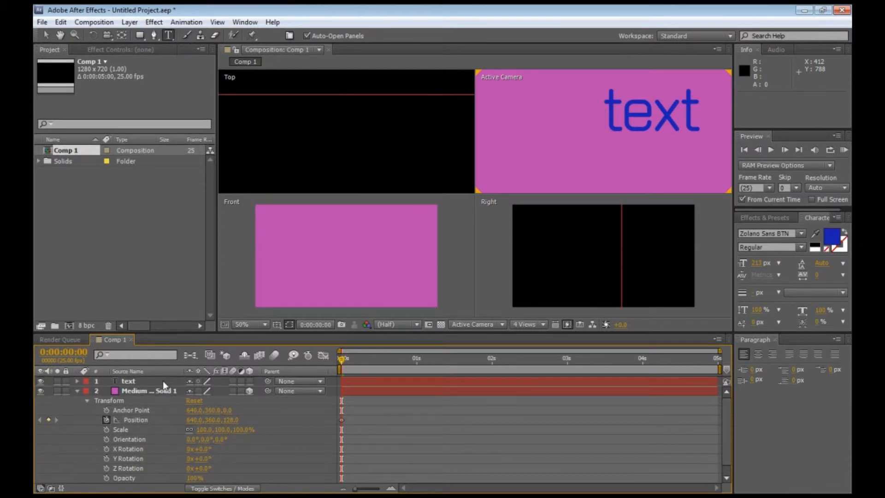
Move the solid along its Z axis in the Top view to about -108, and make the text layer 3D
click(165, 392)
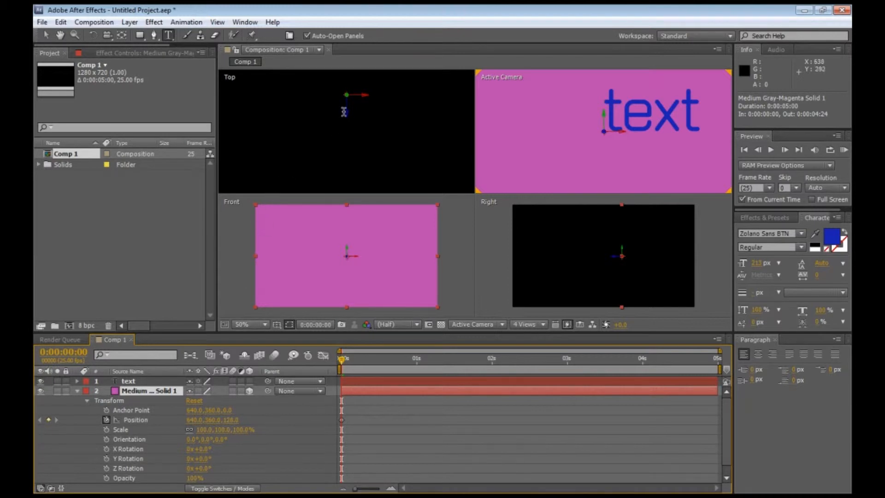
click(49, 35)
mouse_move(348, 119)
mouse_down()
mouse_move(357, 173)
mouse_move(349, 169)
mouse_move(349, 180)
mouse_move(346, 112)
mouse_up()
mouse_move(348, 182)
mouse_down()
mouse_move(353, 115)
mouse_move(349, 181)
mouse_up()
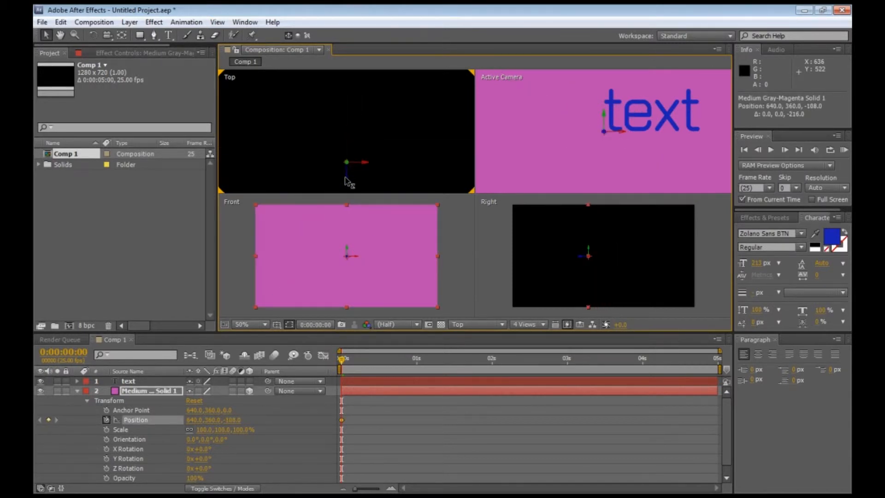
click(252, 380)
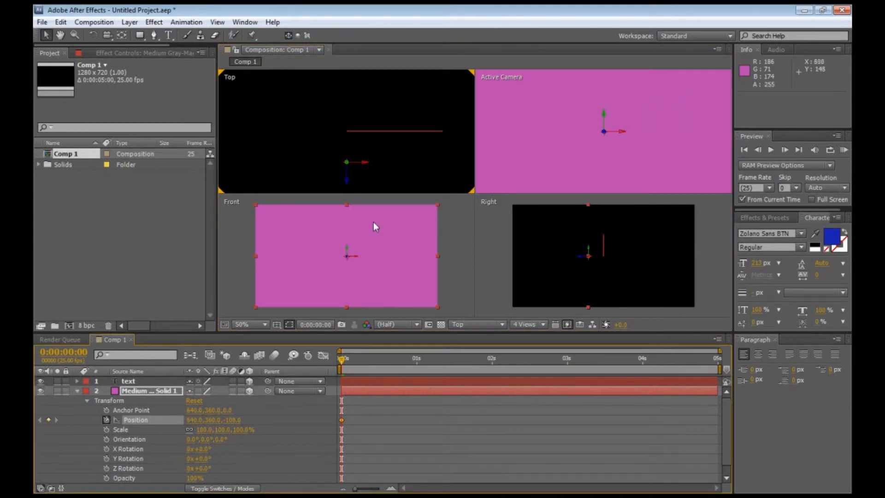
Move the solid behind the text to a Z position of about 38, and toggle the text layer's 3D off and on again
drag(347, 187, 355, 147)
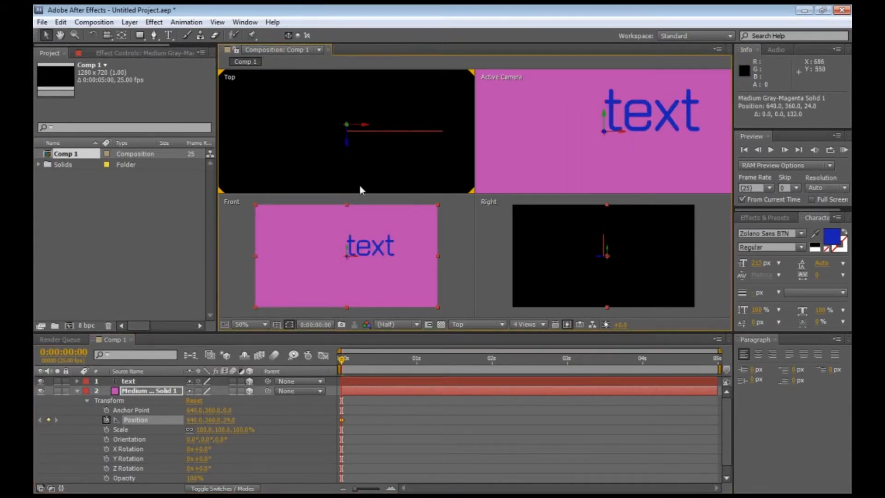
mouse_move(349, 149)
mouse_down()
mouse_move(350, 158)
mouse_move(350, 145)
mouse_up()
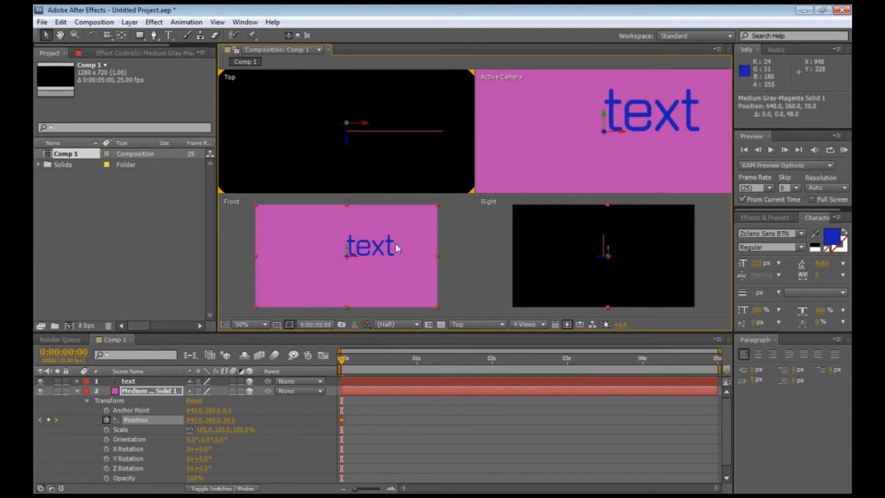
click(249, 380)
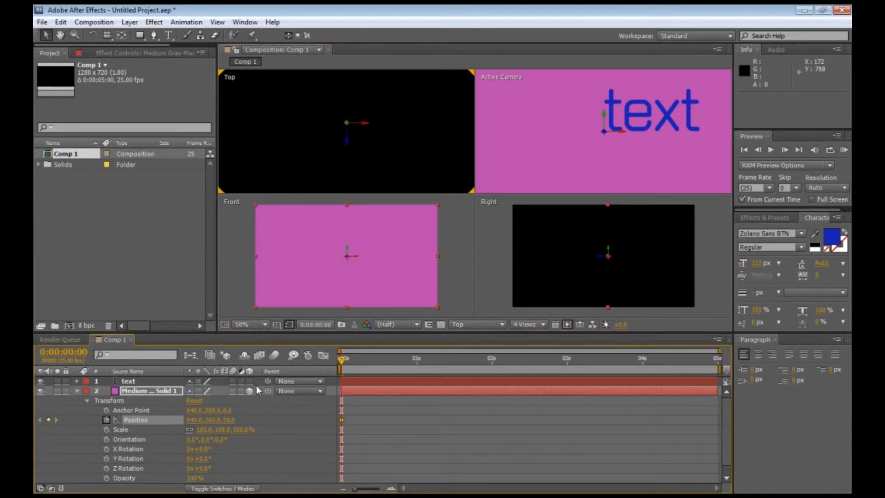
click(249, 380)
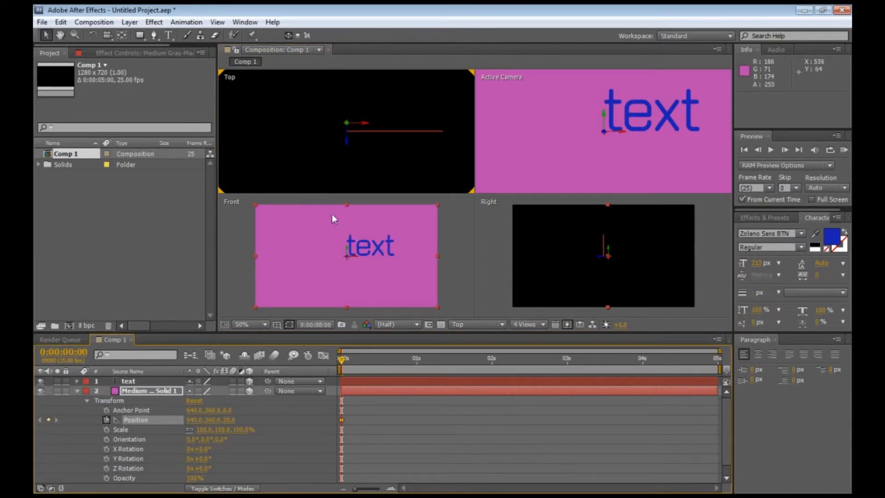
Keyframe the solid's Z position from about -206 at 0:00:00:00 to 4000 at 0:00:02:00
mouse_move(345, 142)
mouse_down()
mouse_move(345, 171)
mouse_move(347, 131)
mouse_move(351, 159)
mouse_move(355, 151)
mouse_up()
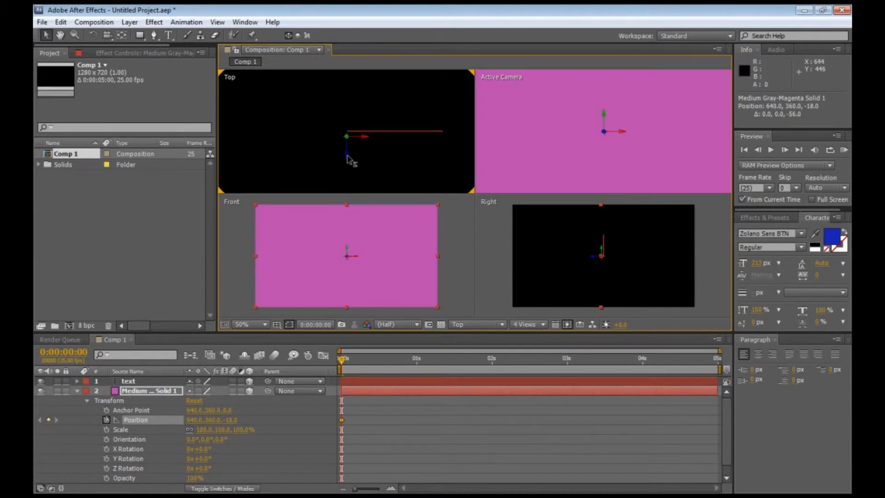
drag(349, 160, 355, 209)
drag(344, 358, 494, 358)
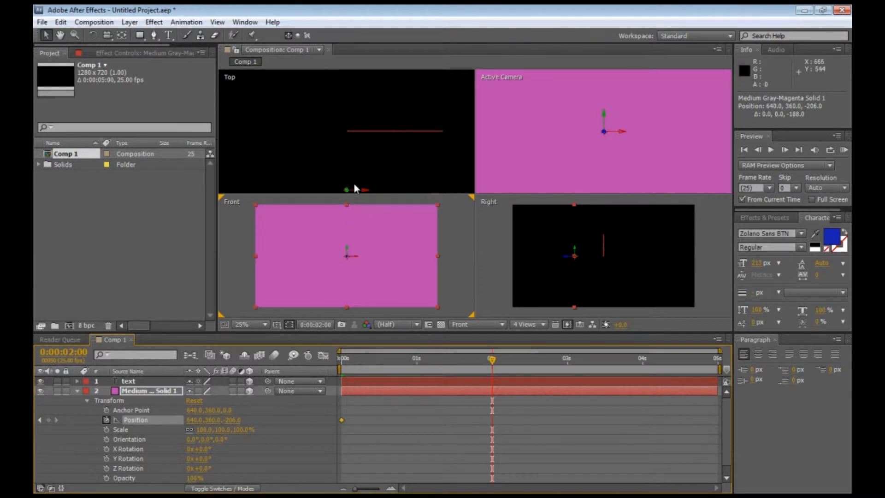
scroll(338, 150, down, 2)
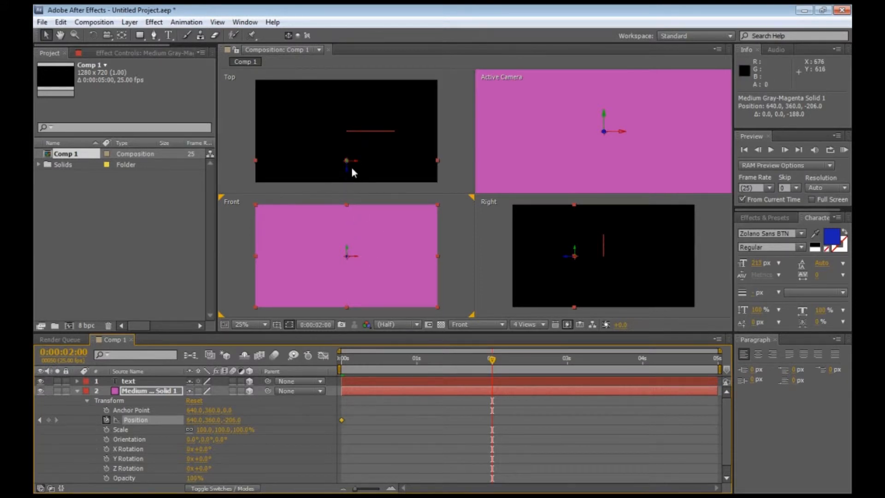
drag(350, 173, 348, 83)
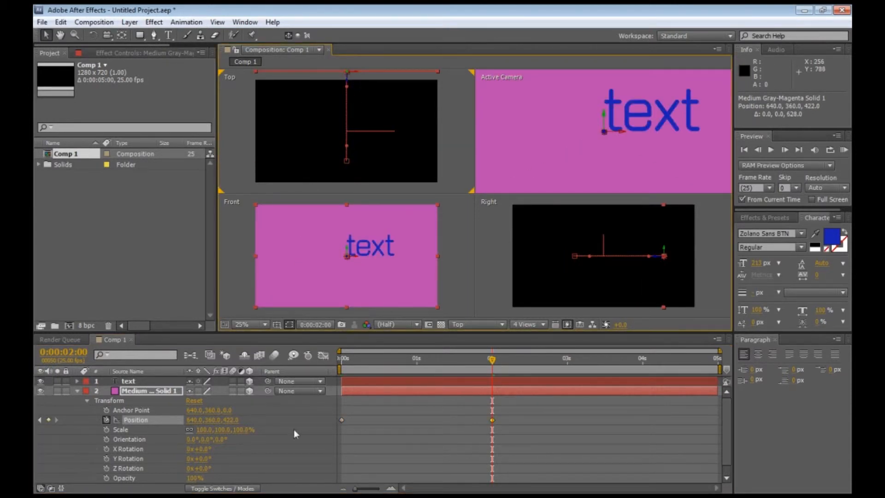
click(233, 420)
text(4000)
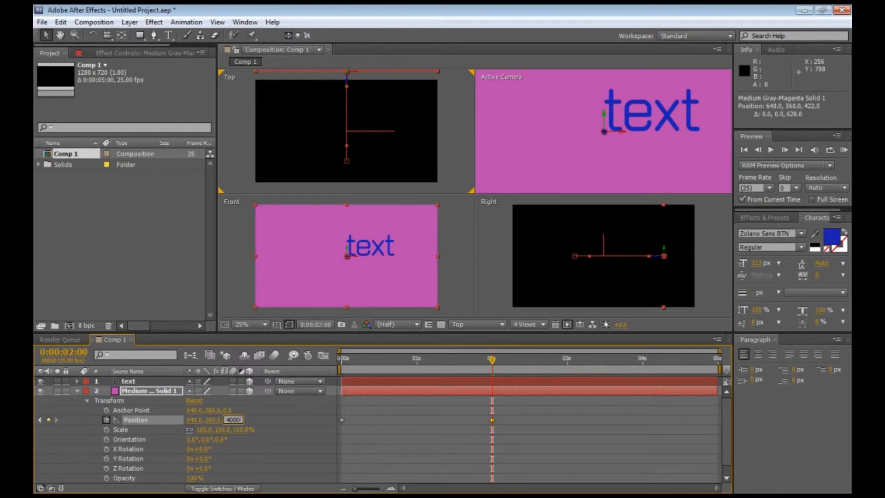
key(Return)
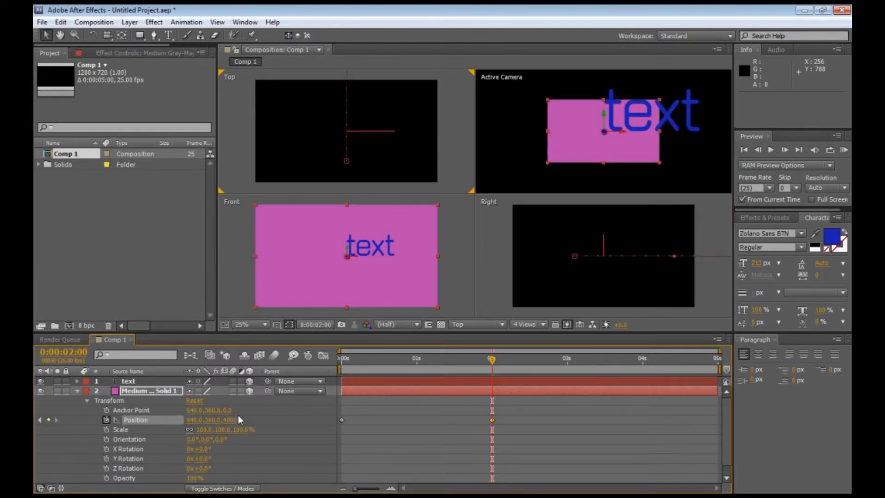
Preview the solid's position animation from the start of the composition, and stop playback near two seconds
drag(492, 359, 275, 364)
click(770, 149)
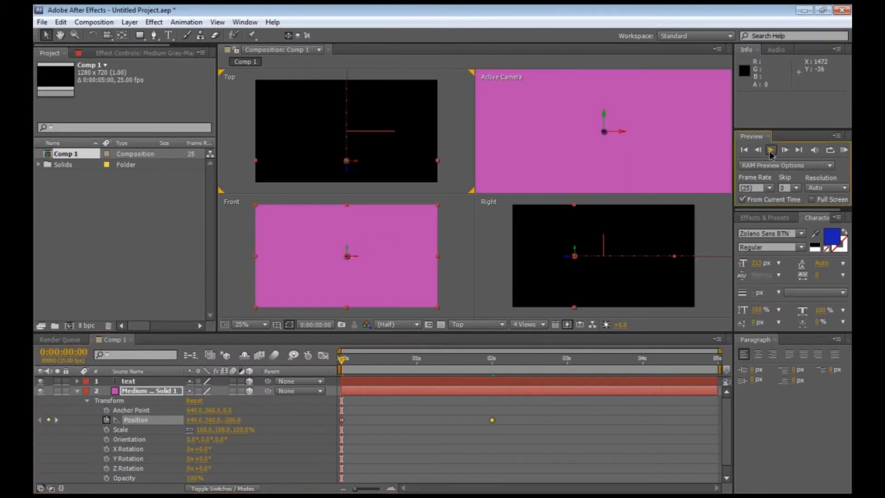
click(770, 151)
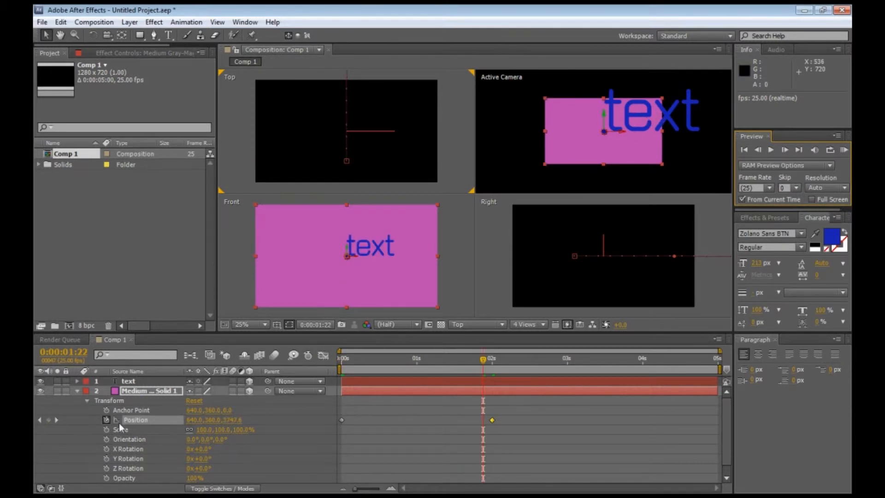
Set the text layer's Y Rotation to 180° at 0:00:01:22 and turn on keyframing for it
click(87, 400)
click(76, 391)
click(77, 381)
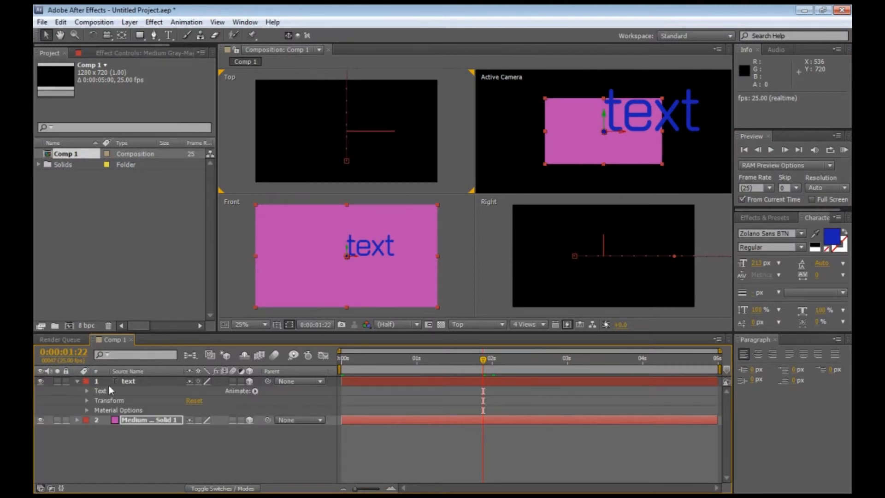
click(87, 391)
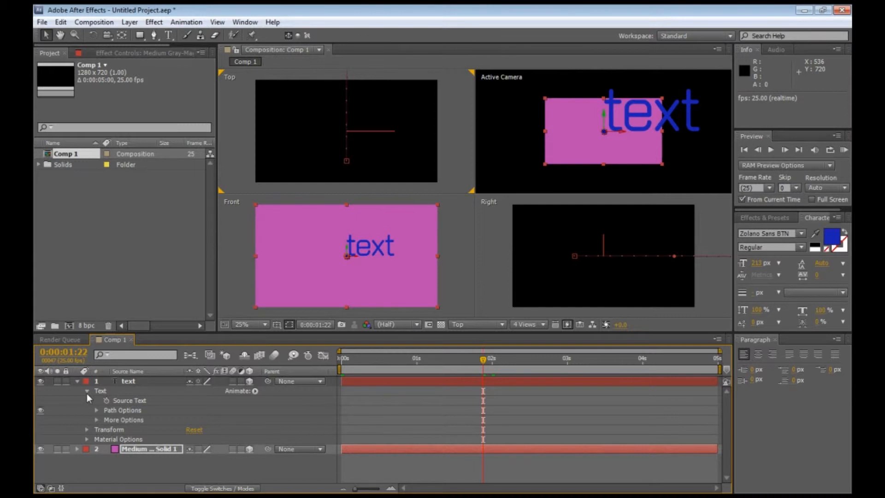
click(87, 393)
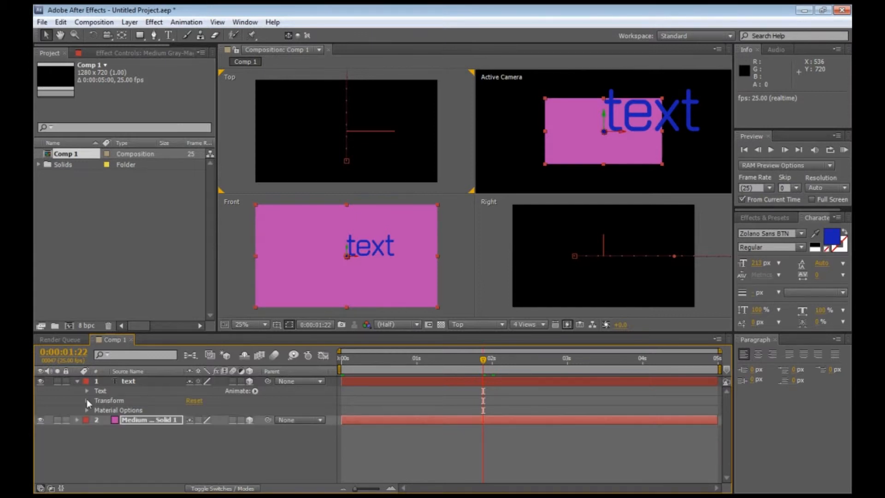
click(86, 400)
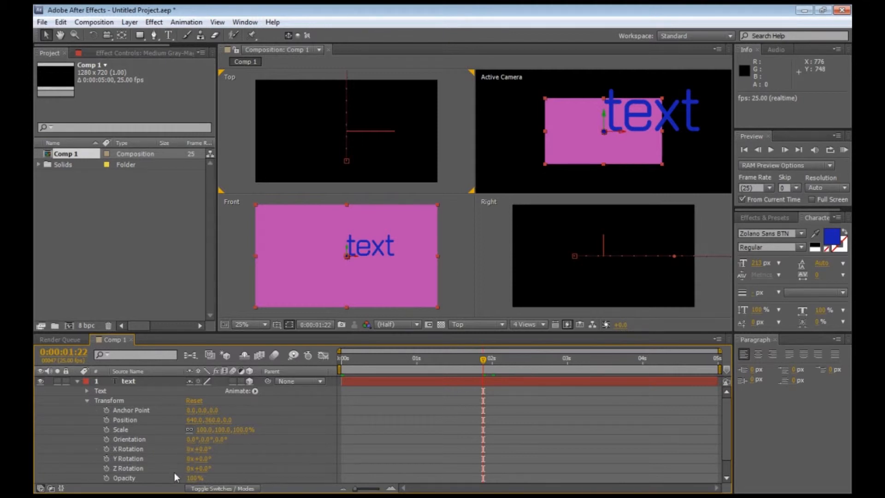
click(203, 458)
key(BackSpace)
text(180)
key(Return)
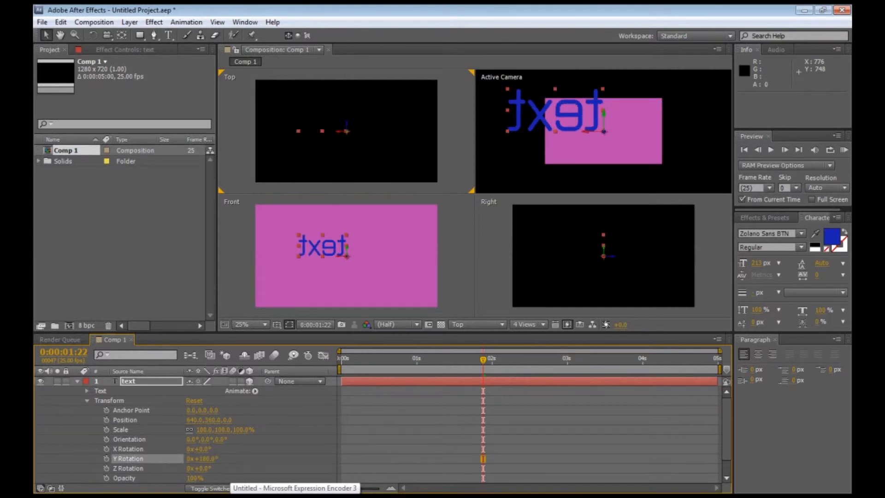
click(106, 458)
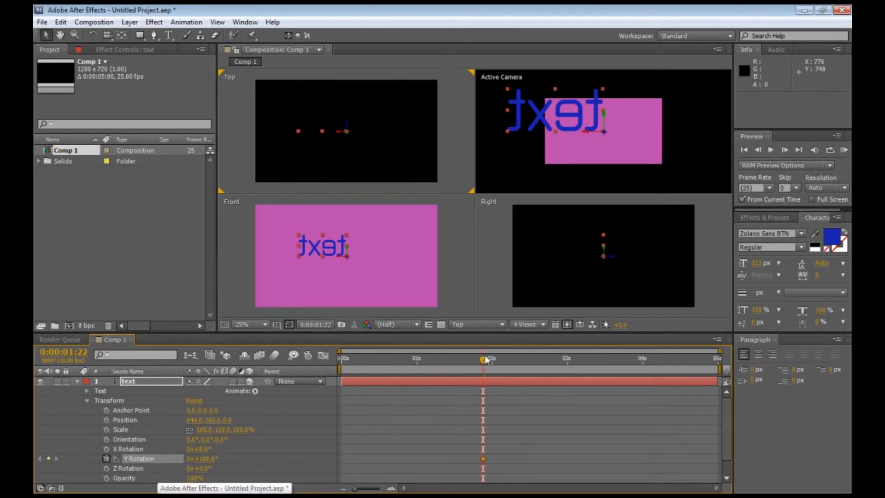
Add a Y Rotation keyframe of 0° for the text layer at 0:00:00:00 and scrub through the rotation
drag(485, 359, 341, 361)
click(203, 459)
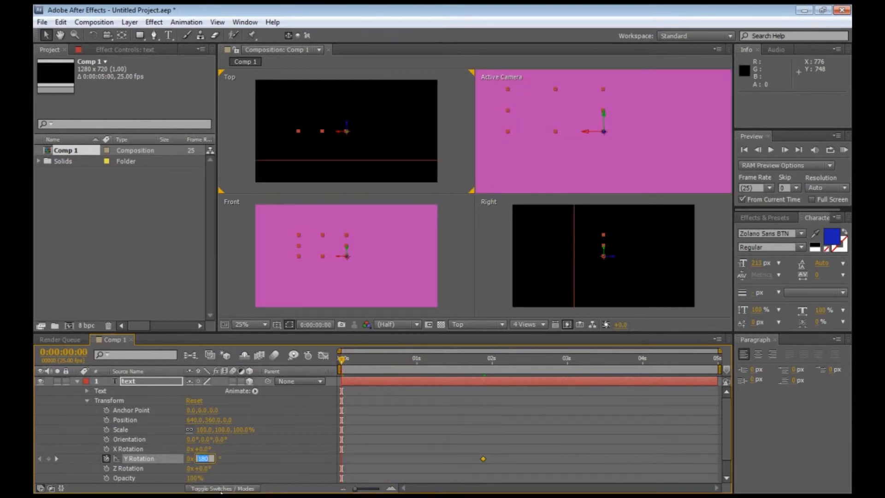
text(0)
key(Return)
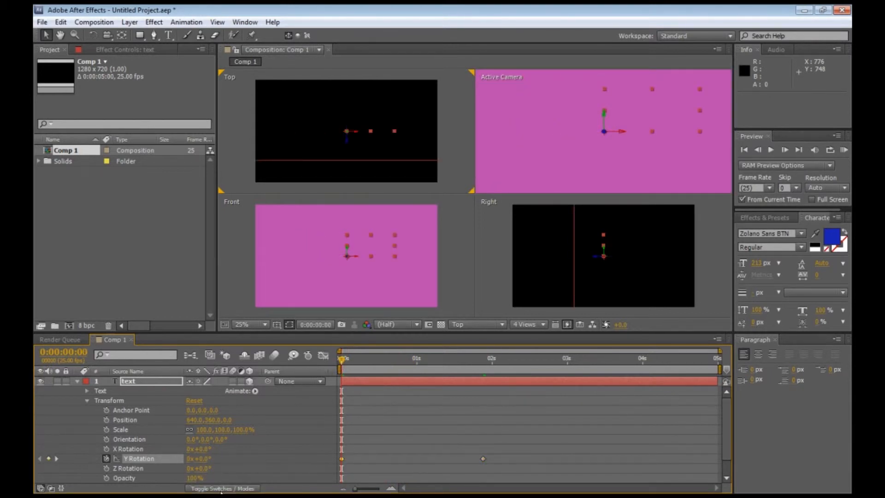
drag(341, 360, 339, 383)
Keyframe the text layer's Position at 0:00:00:00, and set its Z position to 2000 at 0:00:01:22
click(105, 419)
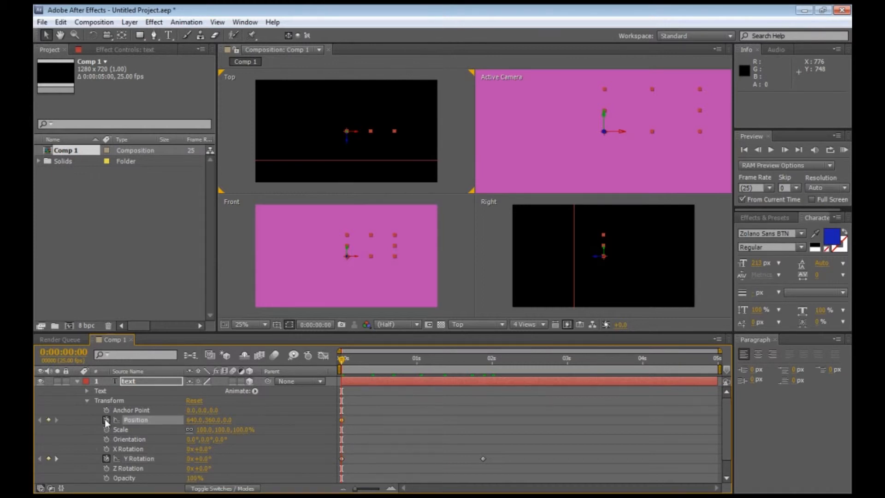
drag(342, 361, 475, 383)
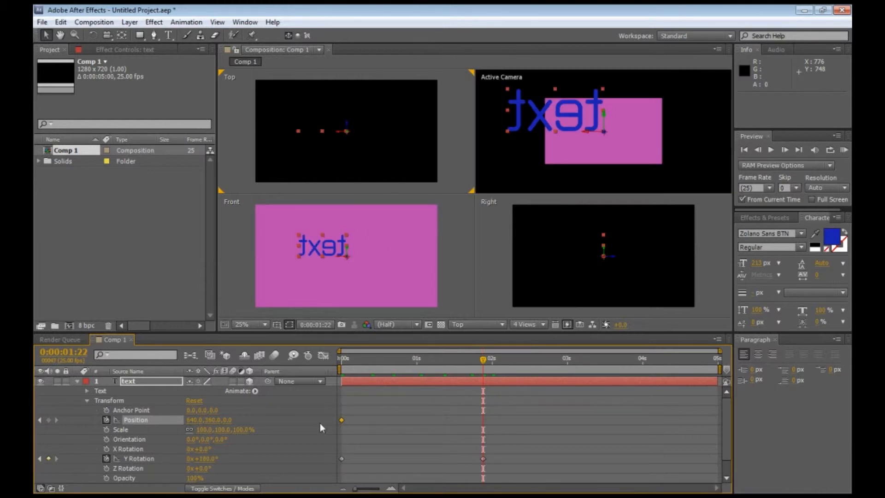
click(227, 419)
text(2000)
key(Return)
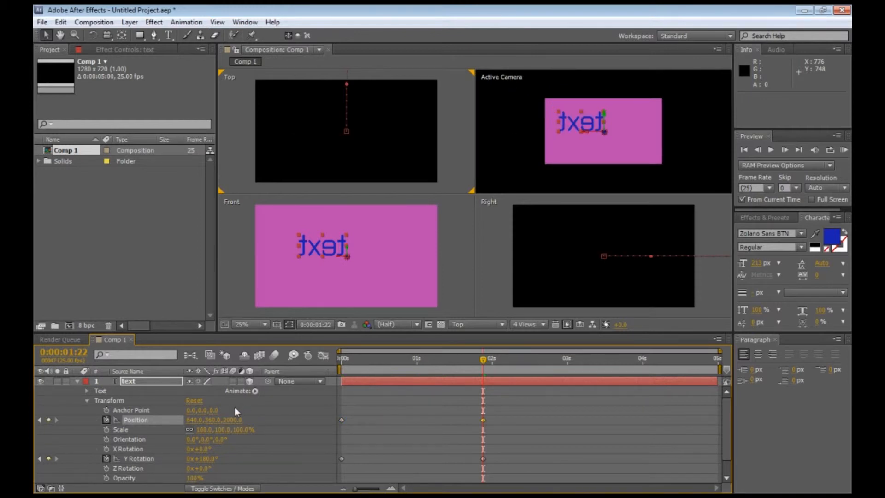
Change the text layer's Z position keyframe at 0:00:01:22 to -2000
click(233, 419)
key(Left)
key(Left)
text(-)
key(Return)
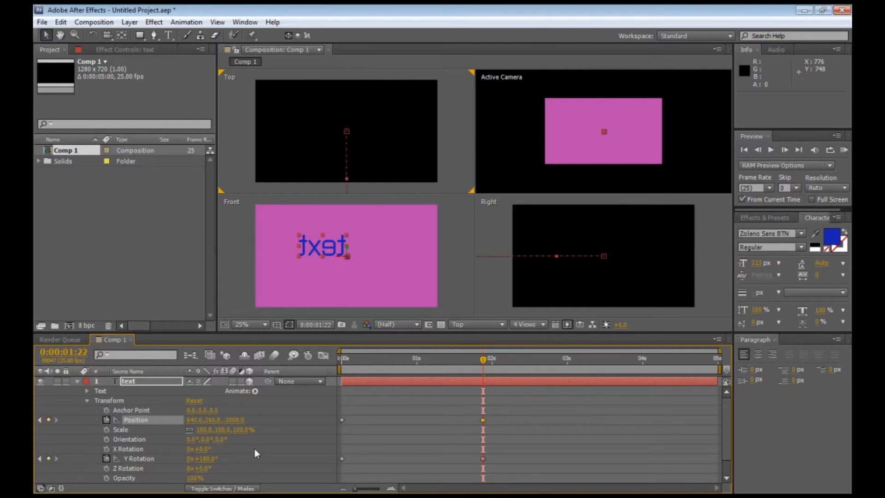
Preview the text and solid animation twice from the start of the composition, and return to 0:00:00:00
drag(488, 357, 269, 357)
click(772, 149)
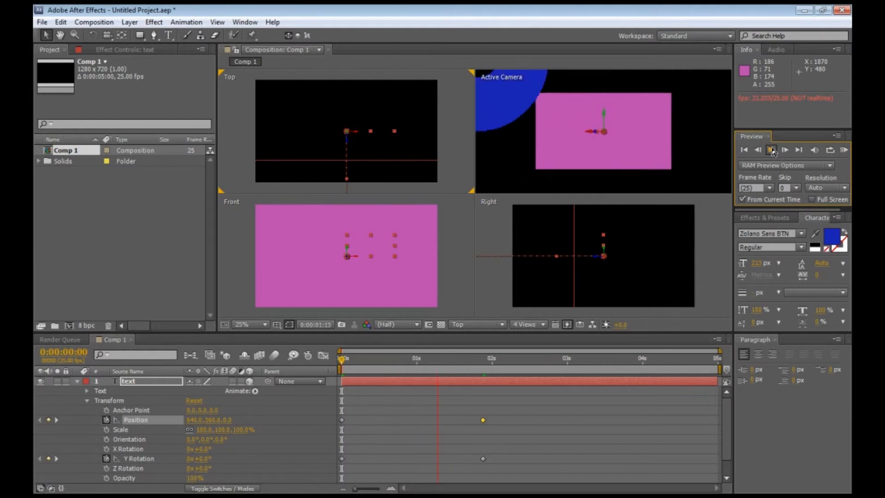
click(772, 151)
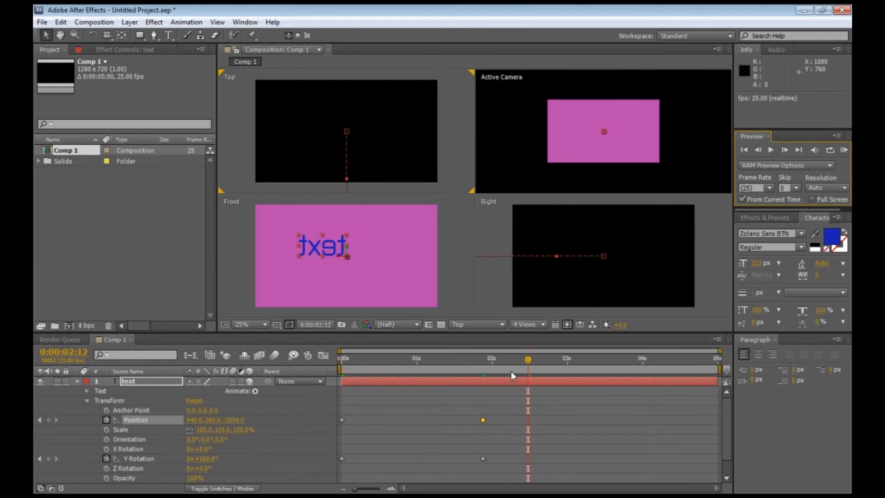
drag(523, 360, 350, 364)
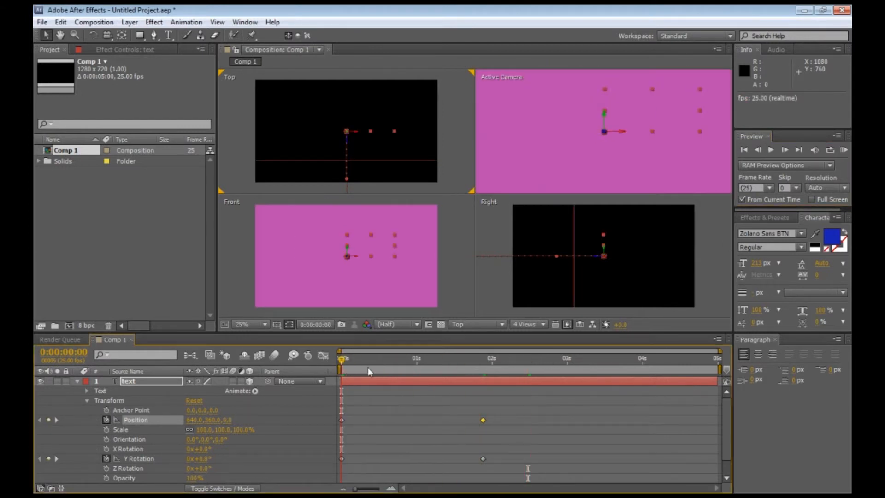
click(772, 150)
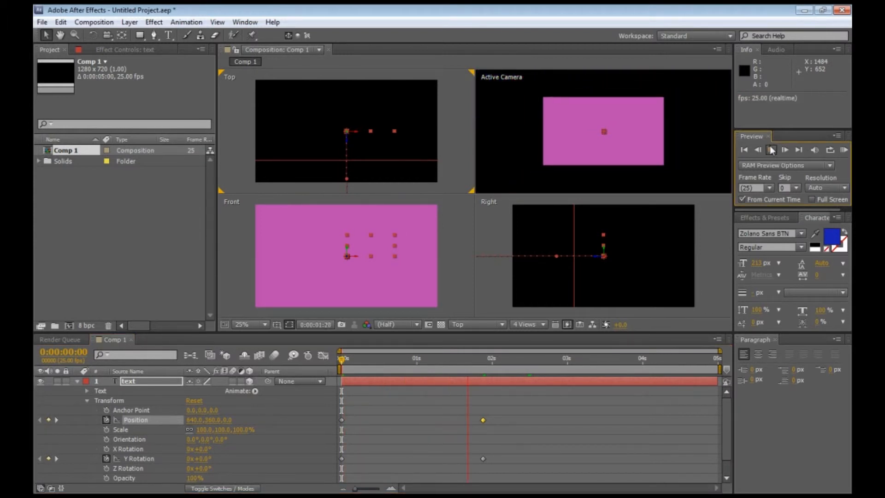
click(770, 148)
click(403, 369)
drag(483, 358, 343, 359)
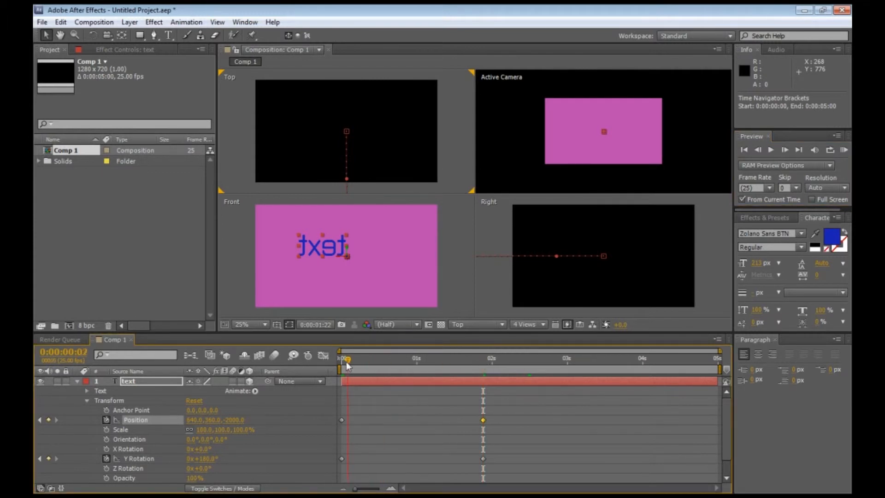
Collapse the text layer's properties and add a two-node camera with the 50mm preset
click(87, 401)
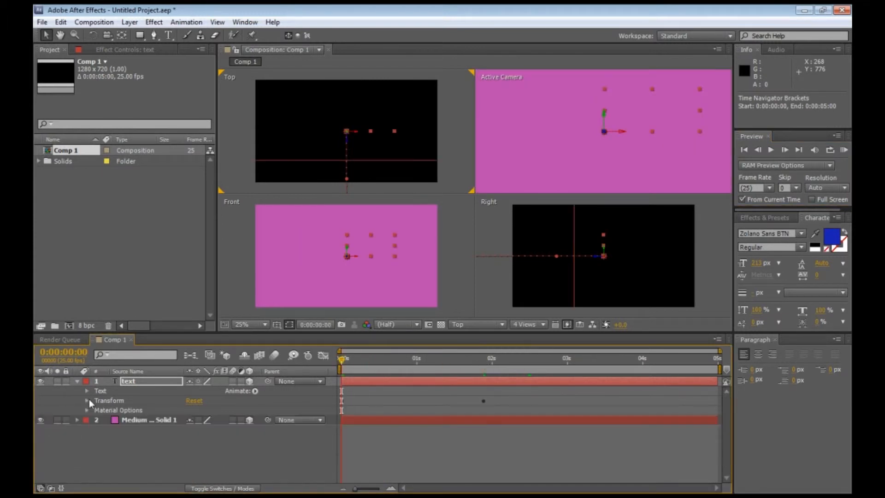
click(76, 381)
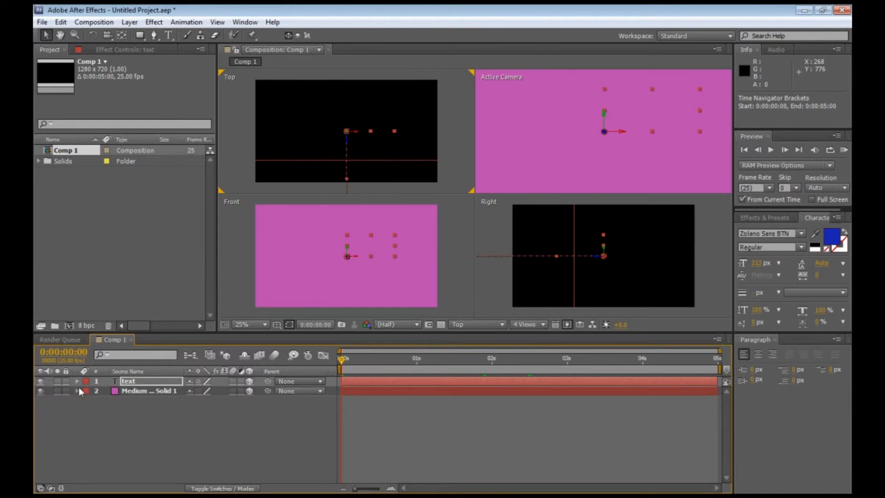
click(113, 443)
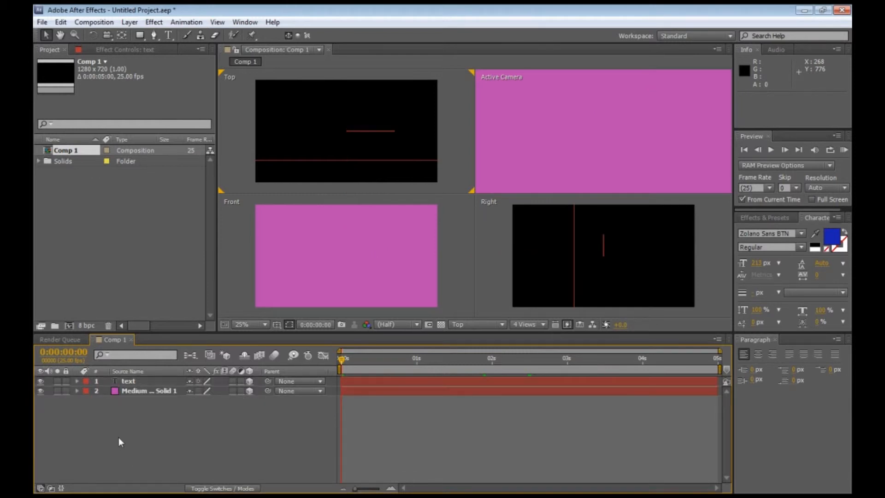
right_click(122, 424)
mouse_move(186, 318)
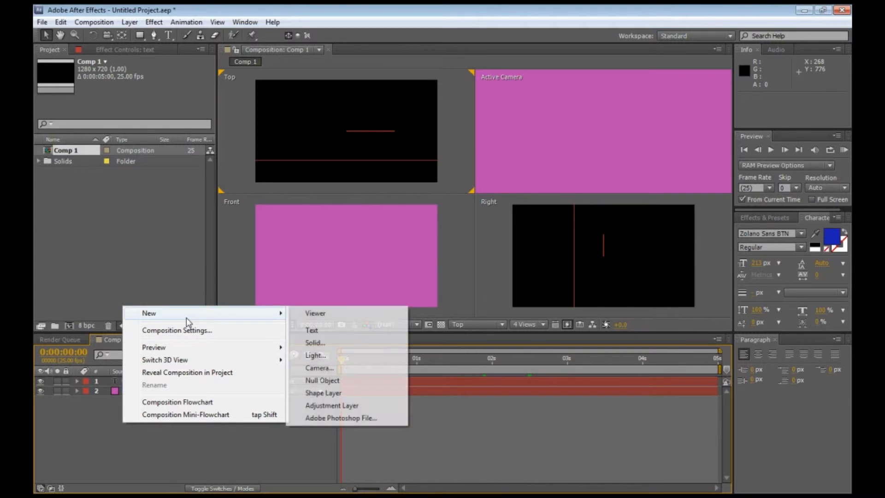
click(340, 371)
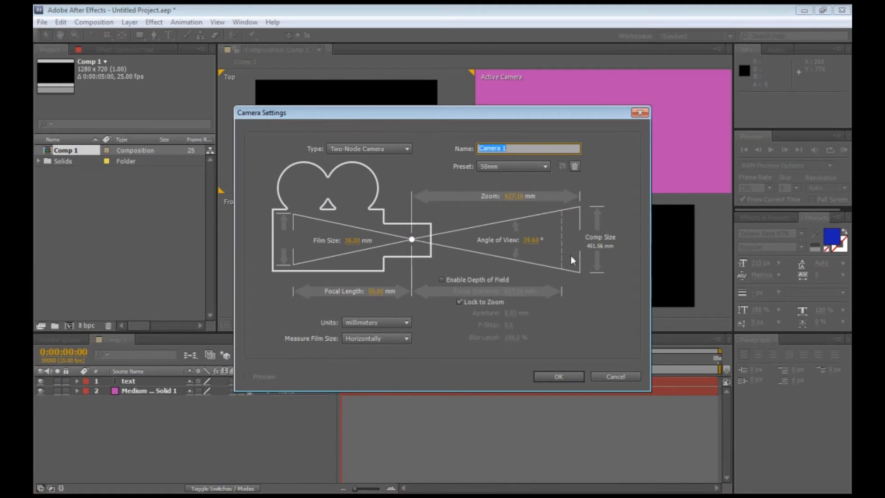
click(558, 377)
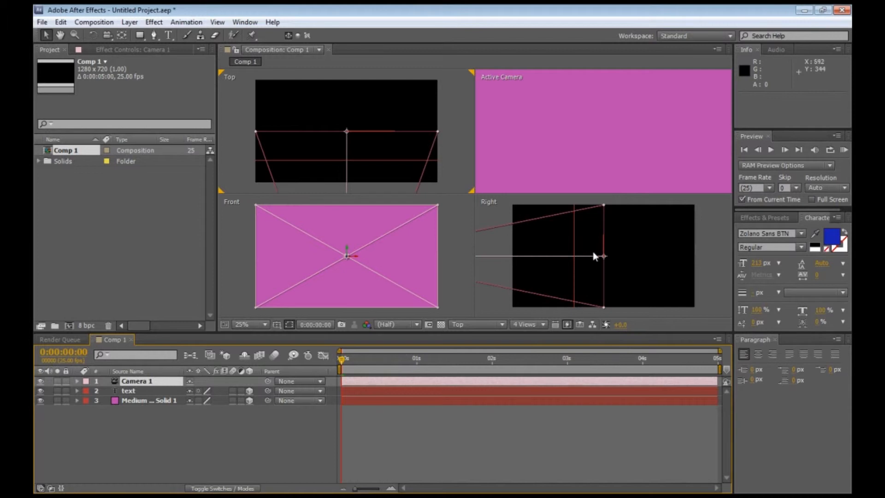
Move the camera's point of interest in the Top view to about 696, 360, 312
scroll(366, 118, down, 3)
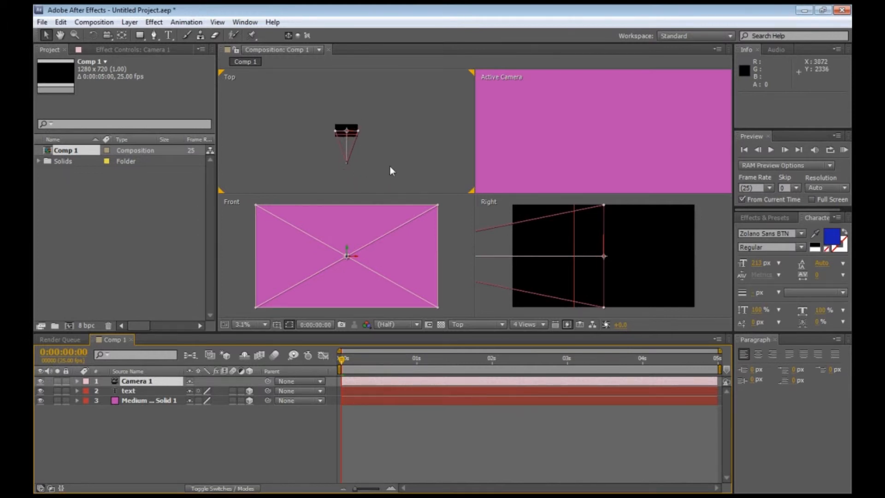
scroll(338, 156, up, 2)
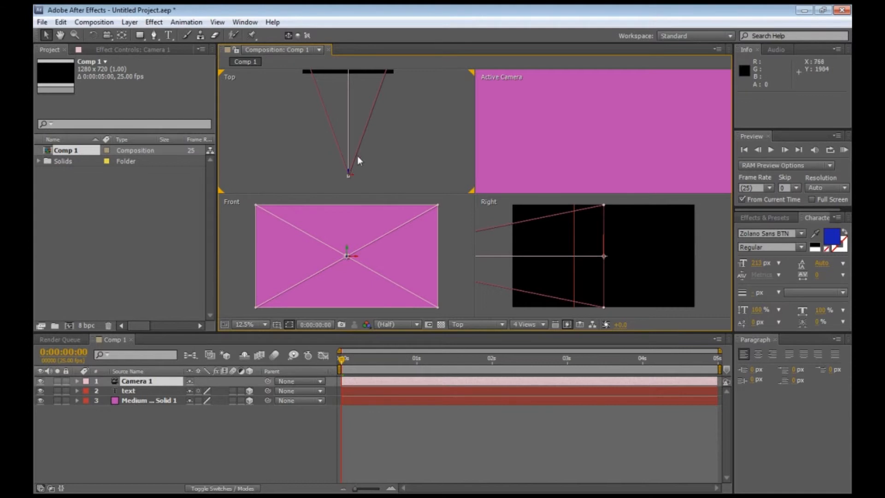
drag(369, 137, 378, 199)
drag(356, 111, 361, 88)
scroll(364, 104, down, 2)
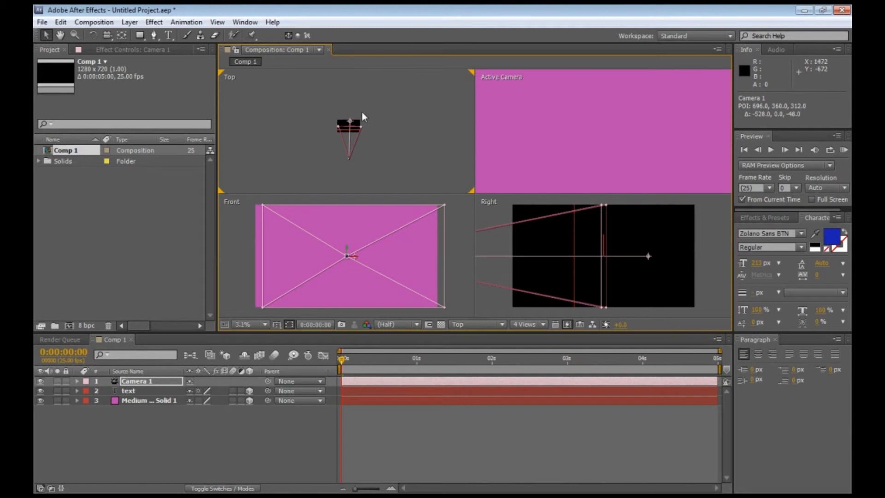
Move the camera forward in the Top view to a position of about 646, 360, -1542
scroll(350, 129, up, 3)
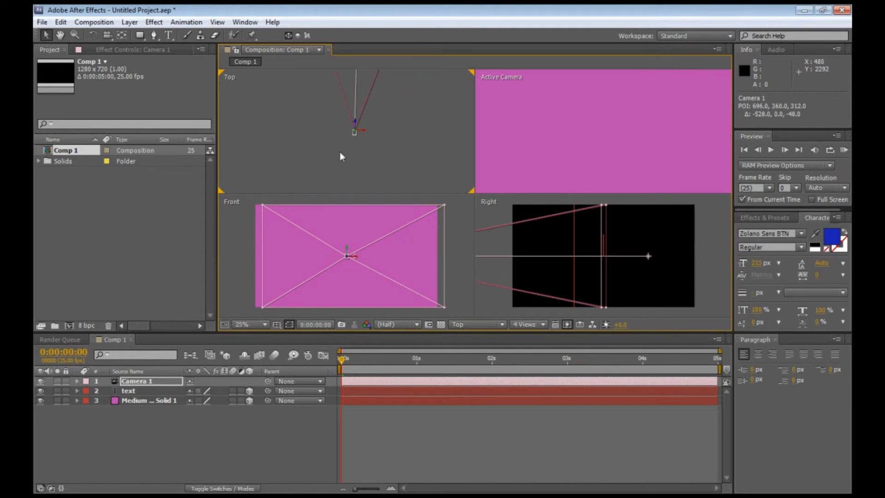
drag(355, 127, 368, 199)
click(368, 199)
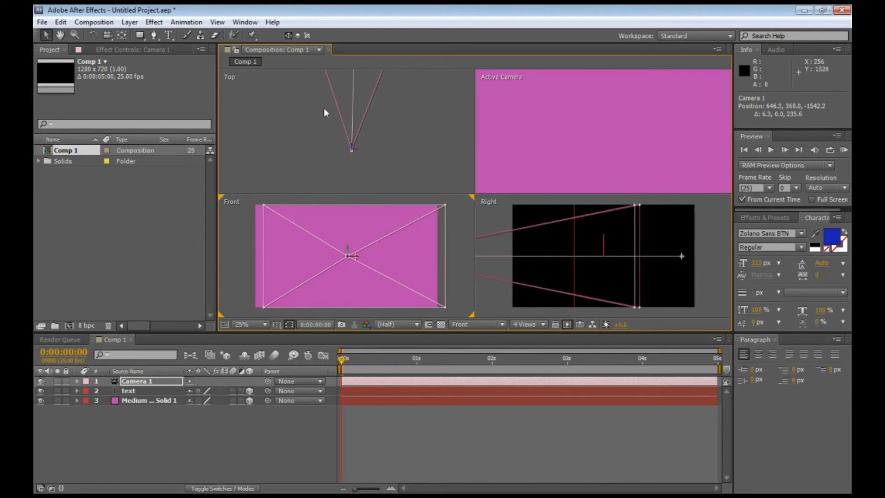
Switch the composition from four views to a single Top view
click(529, 324)
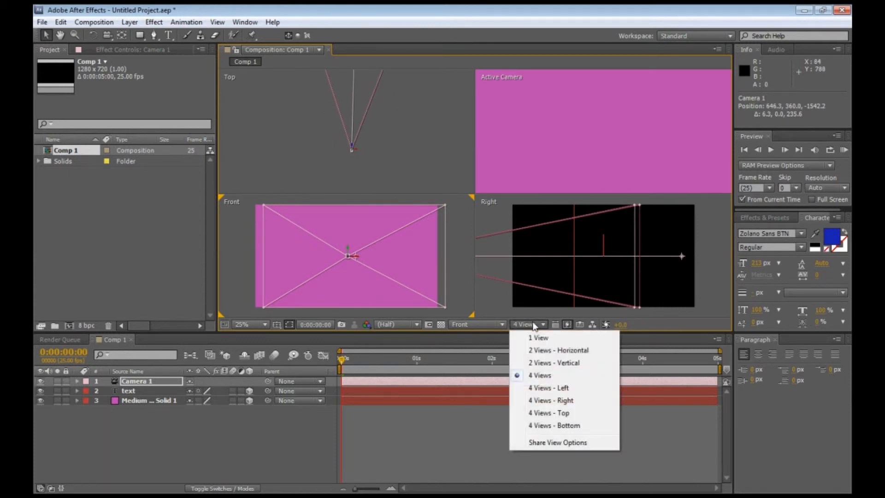
click(537, 336)
click(504, 324)
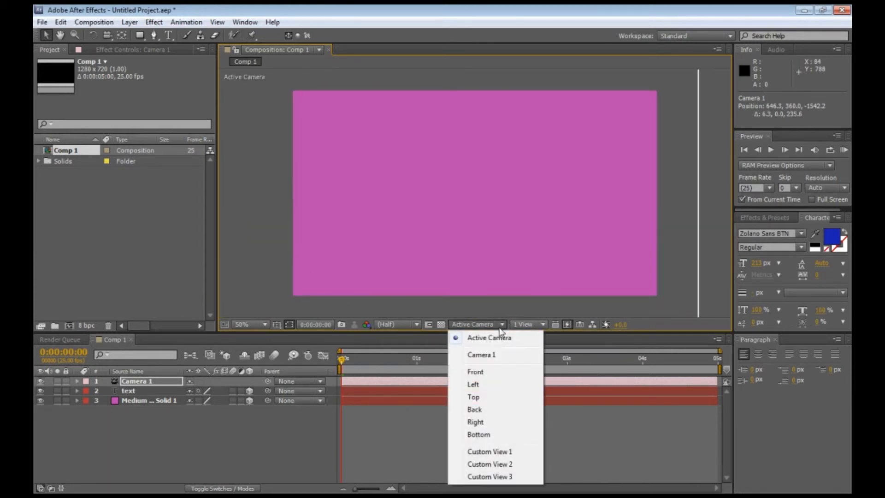
click(492, 398)
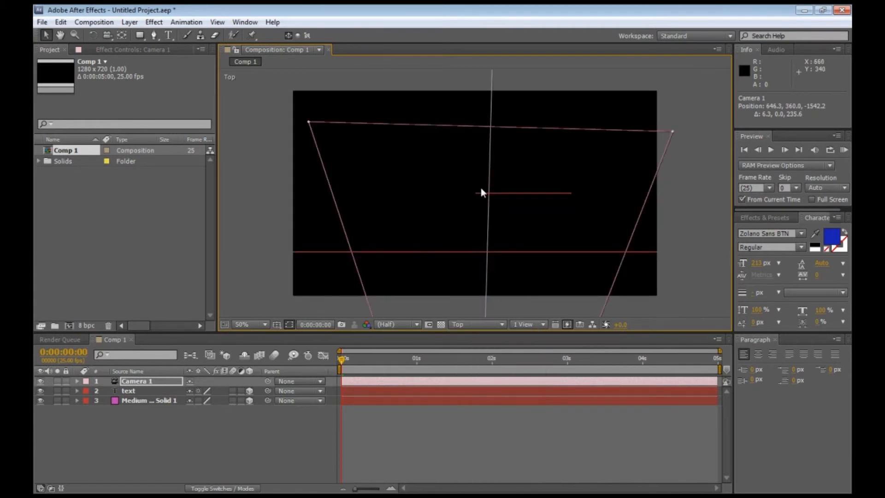
Move the camera closer to the layers, to a position of about 658, 360, -1094
scroll(480, 188, down, 4)
scroll(480, 188, up, 1)
drag(485, 206, 468, 169)
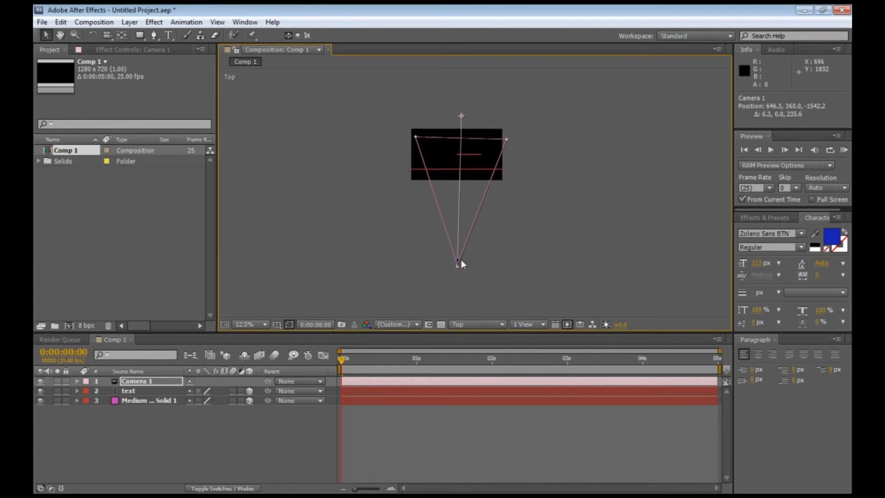
drag(460, 263, 455, 231)
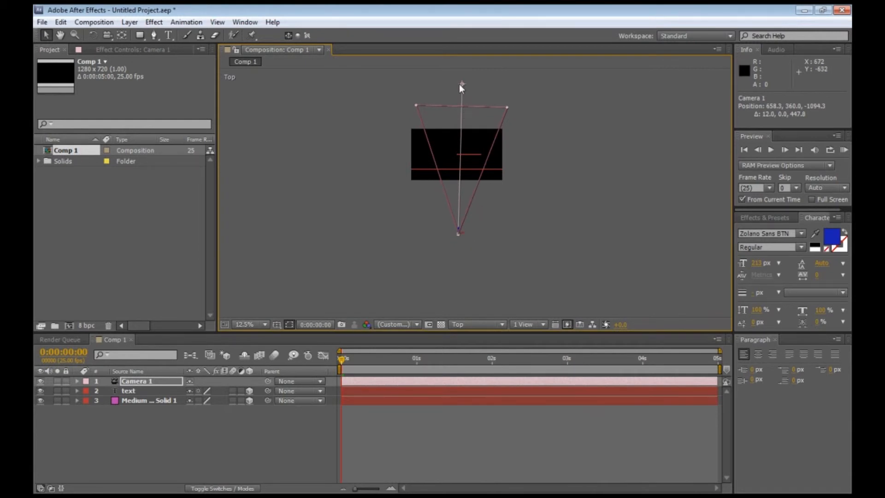
Reselect the camera and move its point of interest to about 1018, 360, 915
drag(459, 83, 488, 100)
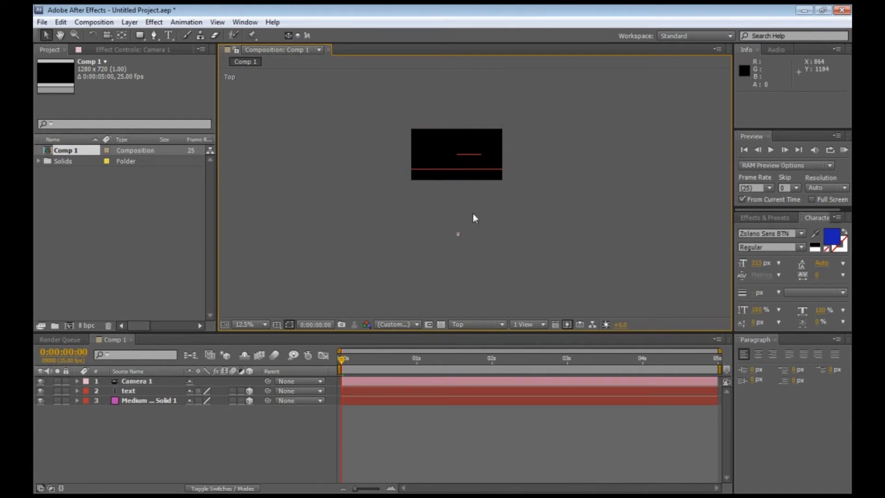
click(457, 231)
drag(463, 84, 485, 90)
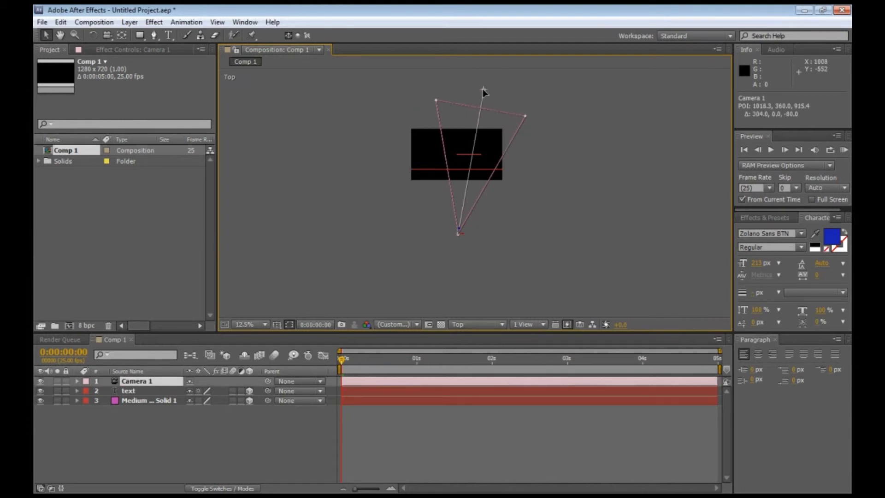
Turn on keyframing for the camera's Point of Interest and Position at the start of the composition
click(78, 381)
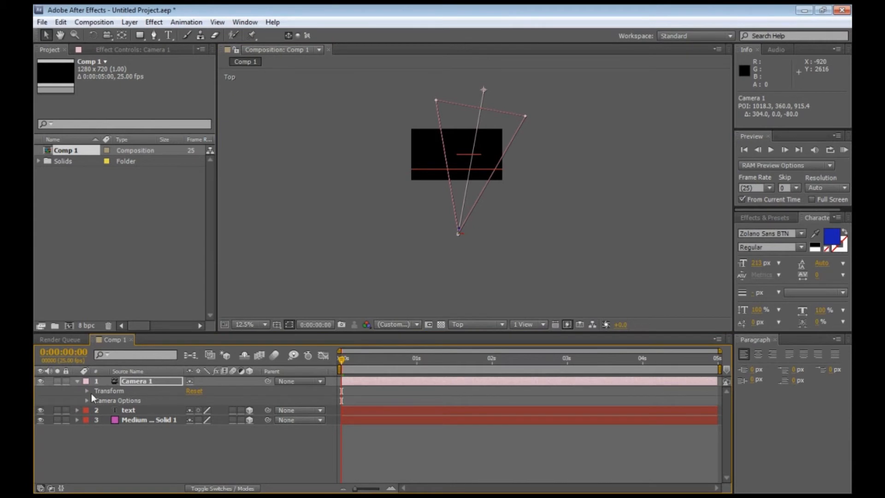
click(86, 390)
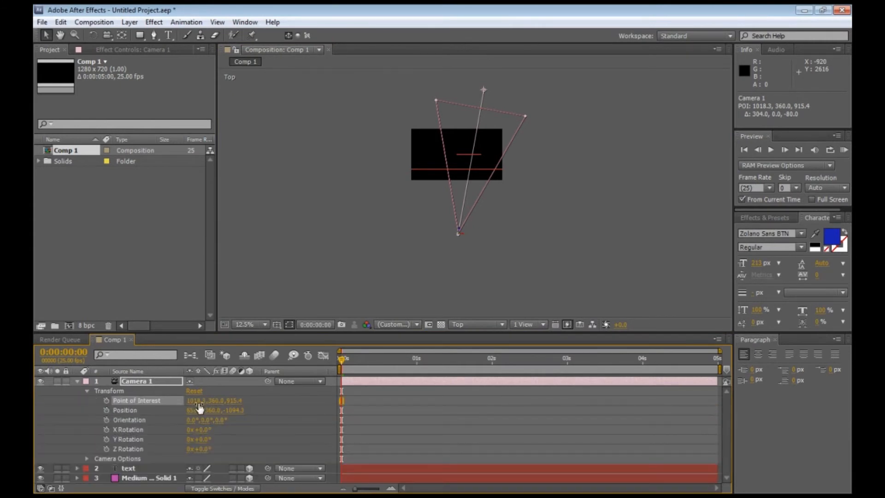
click(106, 400)
click(106, 410)
At 1 second, keyframe the camera's point of interest at about 240, 360, 846 and its position at about 1112, 360, -972
drag(340, 362, 417, 361)
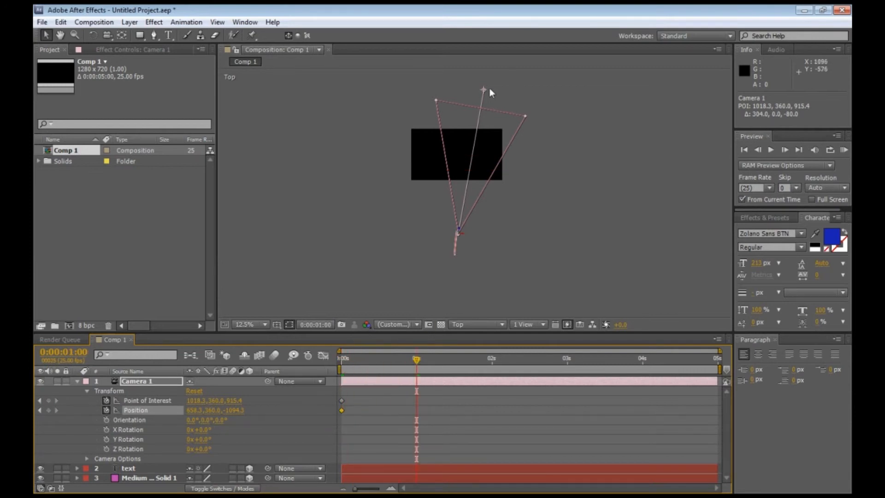
drag(484, 89, 421, 89)
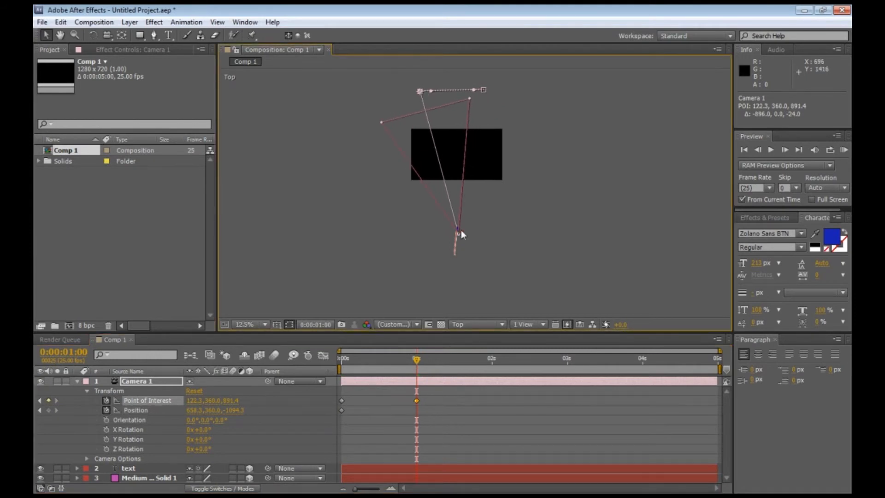
drag(462, 228, 494, 221)
drag(452, 82, 428, 93)
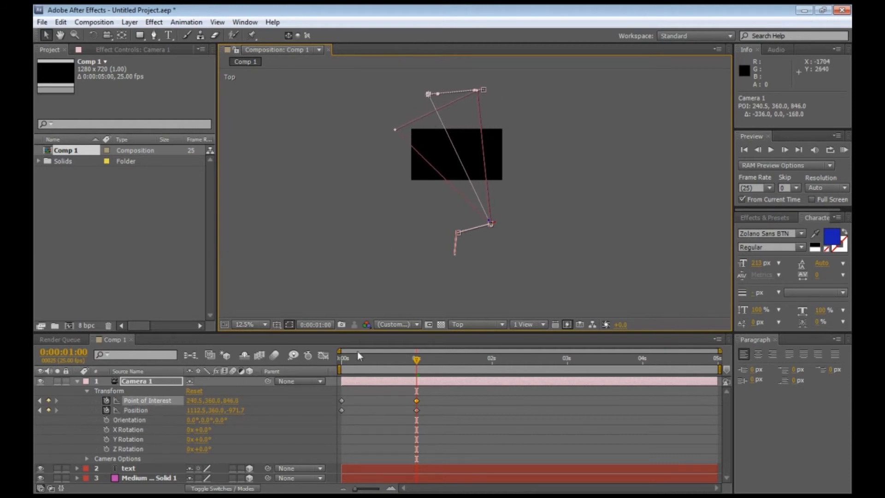
Switch the composition to four views and show the Active Camera in the second Top view at 25% magnification
click(541, 325)
click(553, 379)
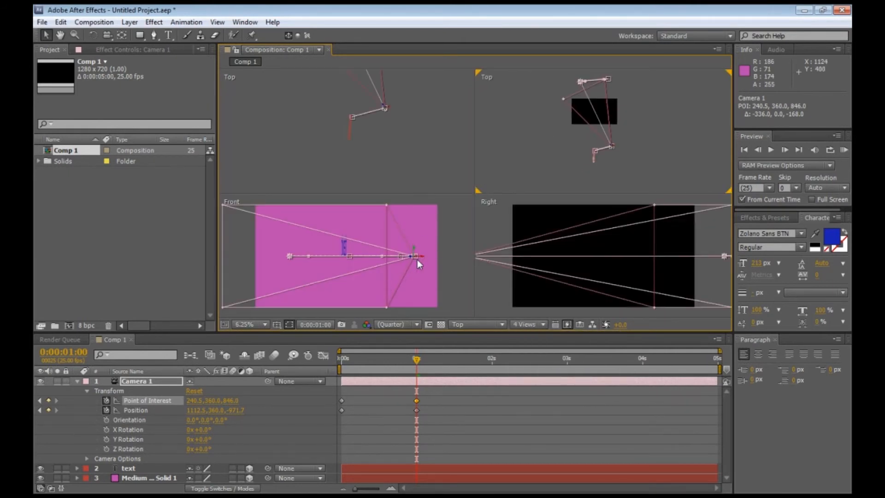
click(533, 122)
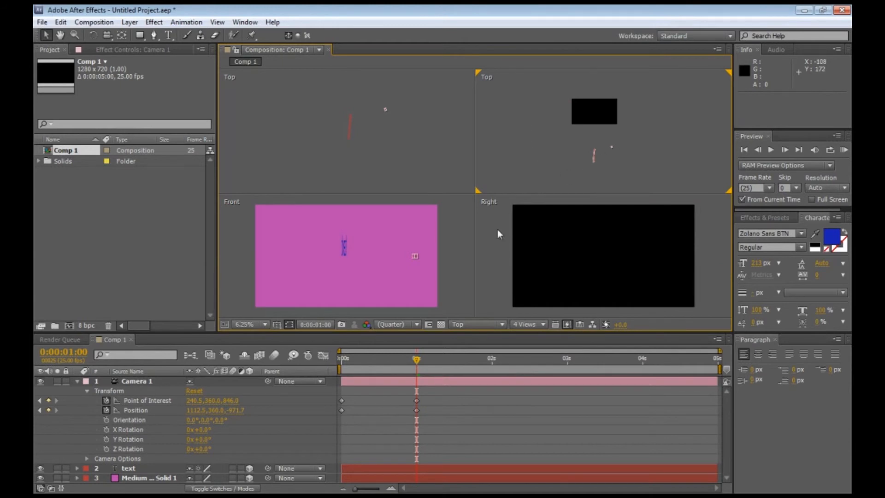
click(472, 327)
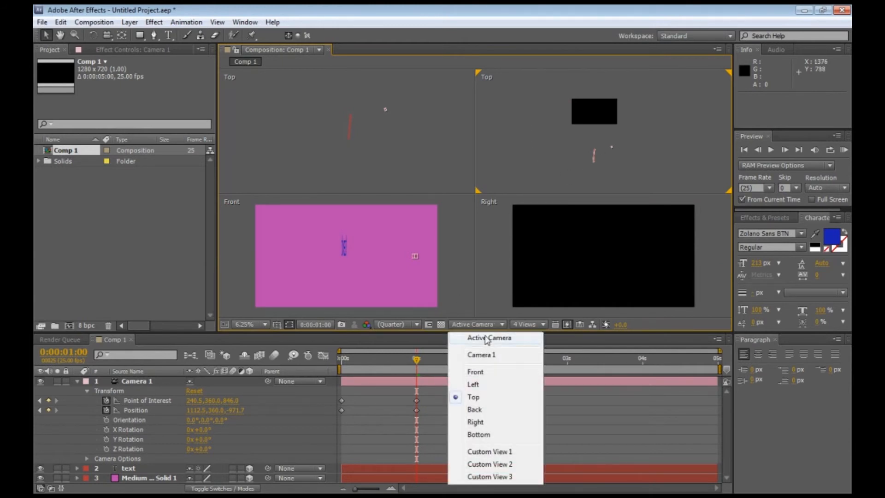
click(489, 283)
scroll(571, 142, up, 4)
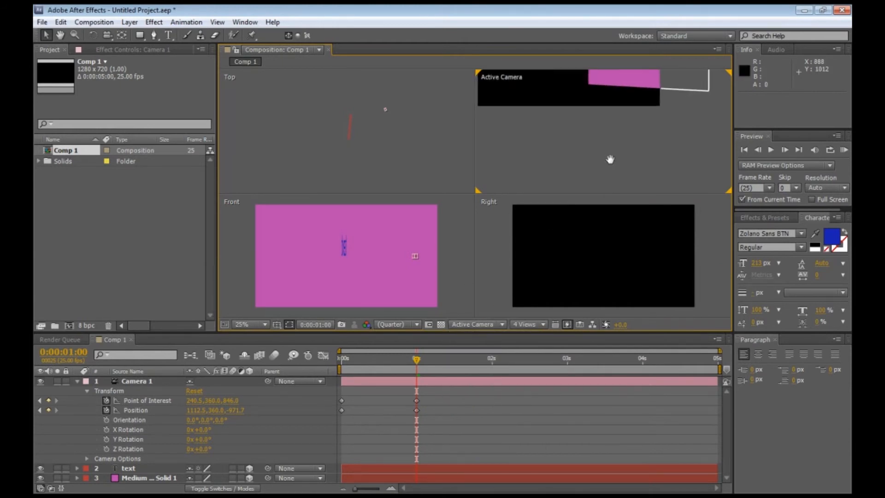
click(627, 215)
click(620, 186)
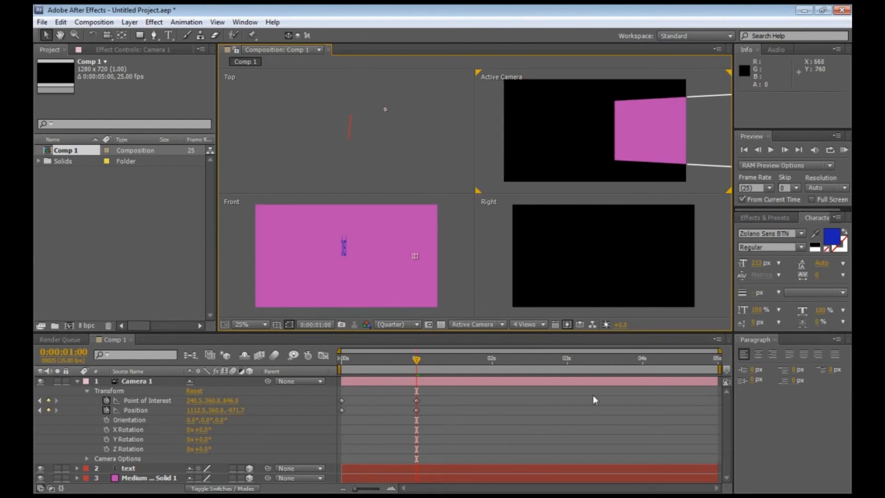
Play back the camera animation from the start, and collapse the camera layer's properties
key(Home)
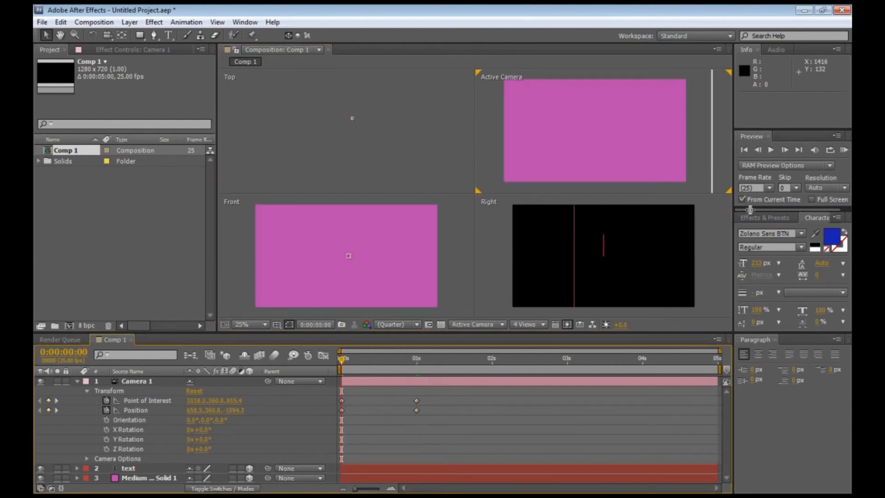
click(772, 154)
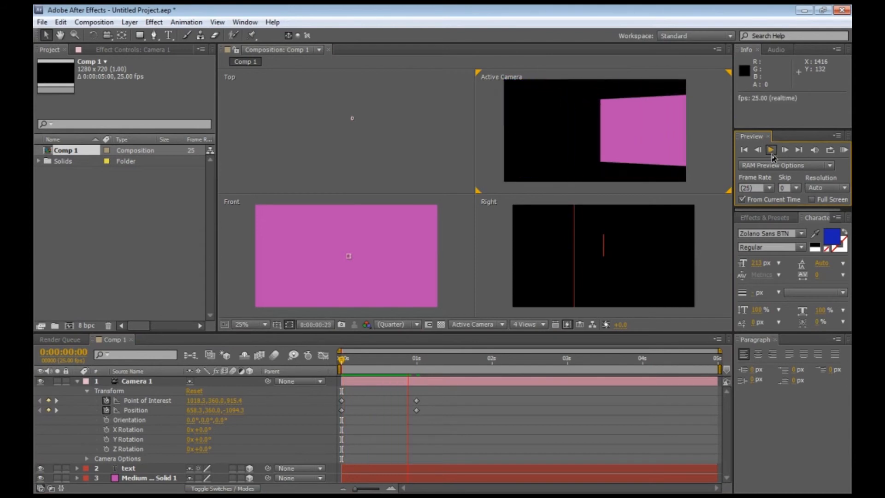
click(492, 358)
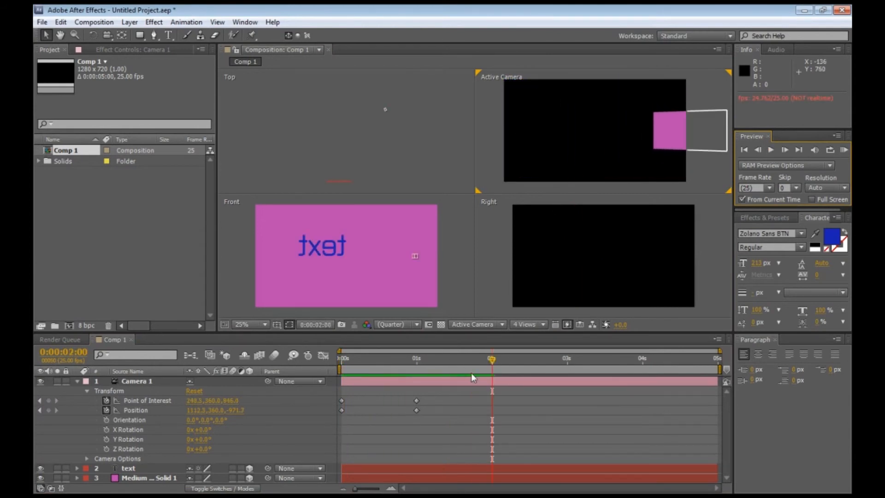
drag(495, 357, 312, 359)
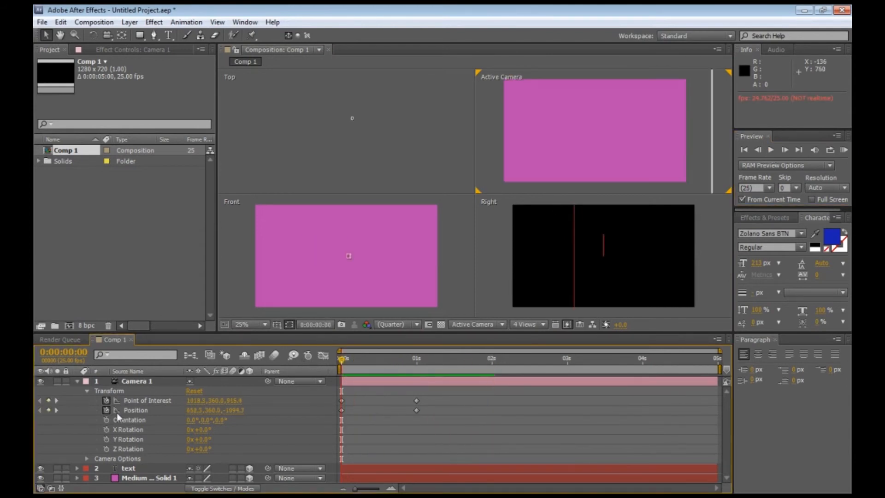
click(88, 391)
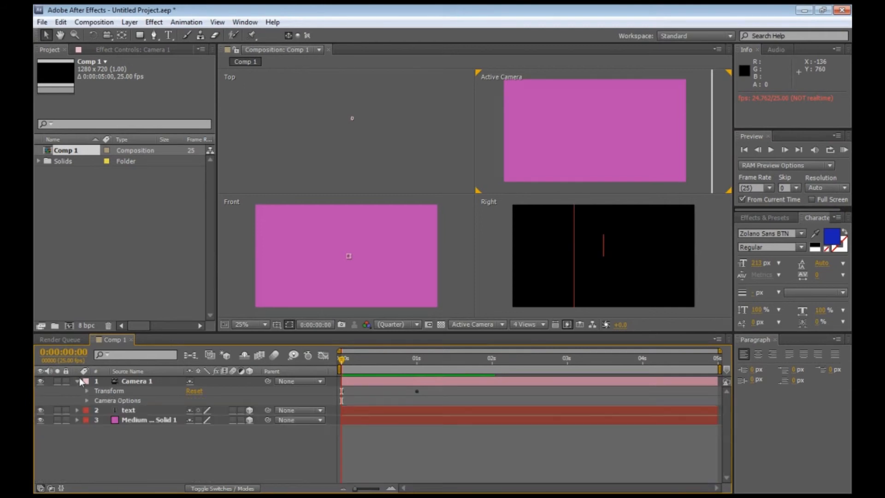
click(76, 381)
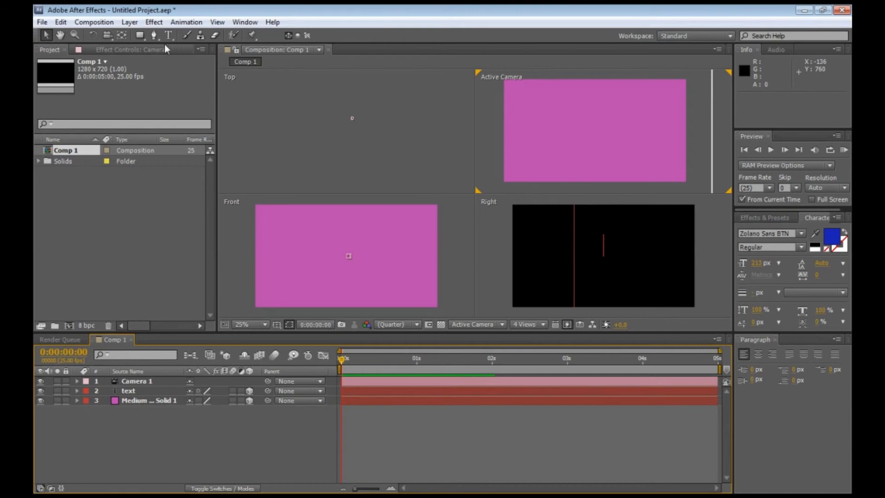
Add a white Spot light with 100% intensity, a 90° cone angle, 50% cone feather and no falloff
right_click(148, 437)
mouse_move(220, 328)
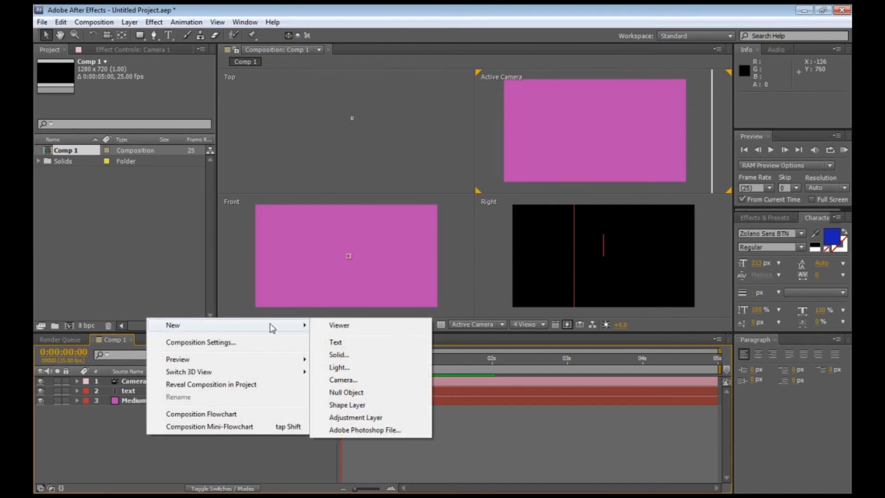
click(372, 366)
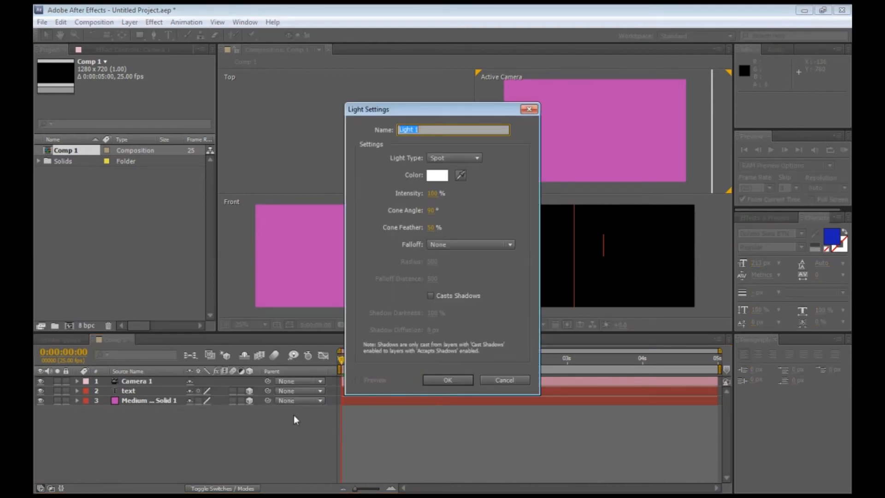
click(457, 381)
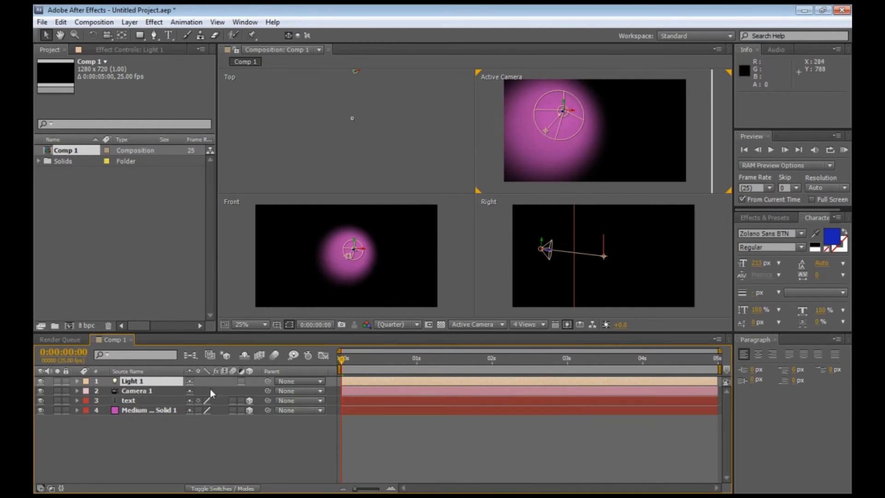
Set the light's Cone Angle to 128° and its Cone Feather to 67%
click(76, 382)
click(87, 400)
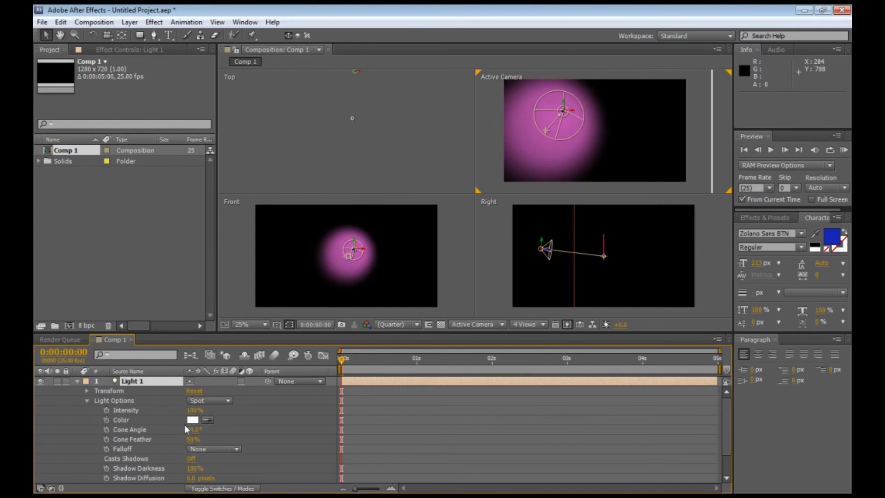
mouse_move(190, 429)
mouse_down()
mouse_move(213, 431)
mouse_move(202, 438)
mouse_up()
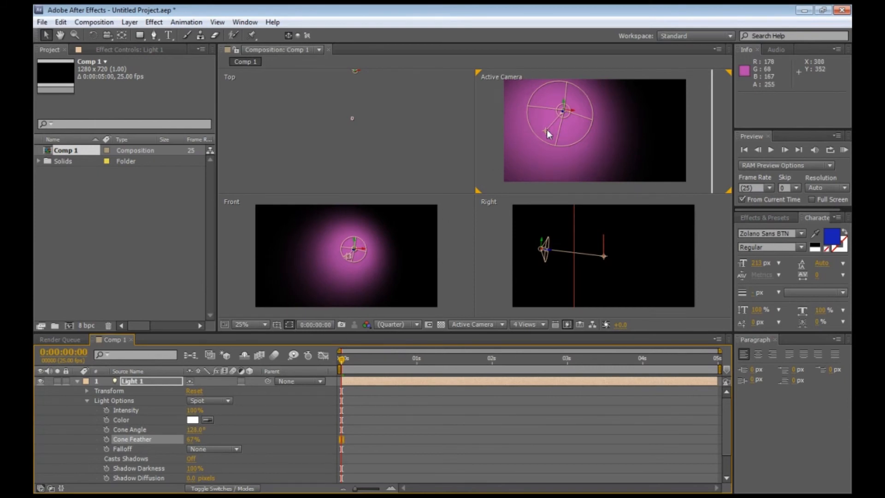
Shift the light sideways in the Top view to a position of about 903, 307, -419
scroll(370, 121, down, 1)
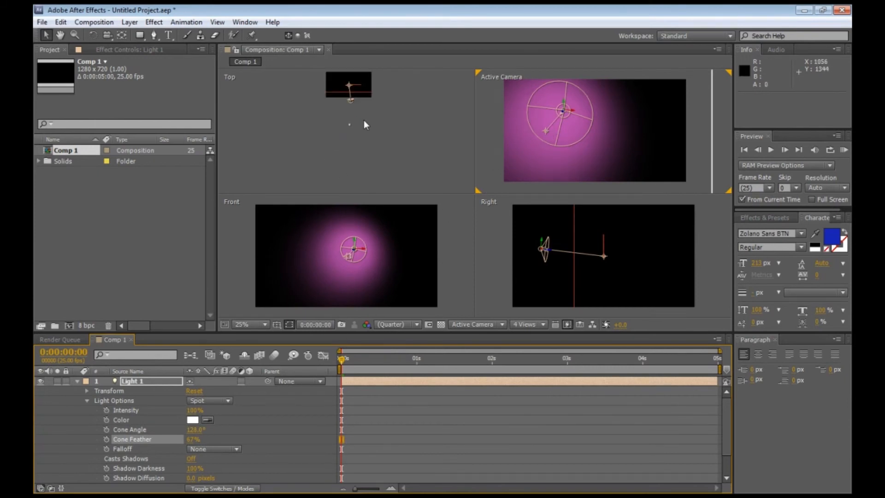
mouse_move(394, 130)
mouse_down()
mouse_move(400, 145)
mouse_move(349, 88)
mouse_move(358, 120)
mouse_move(382, 118)
mouse_up()
scroll(368, 133, up, 2)
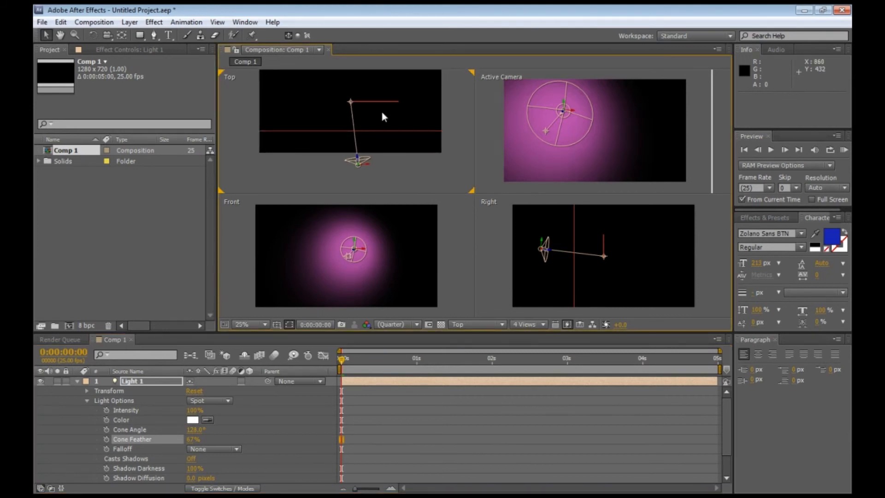
drag(366, 164, 397, 165)
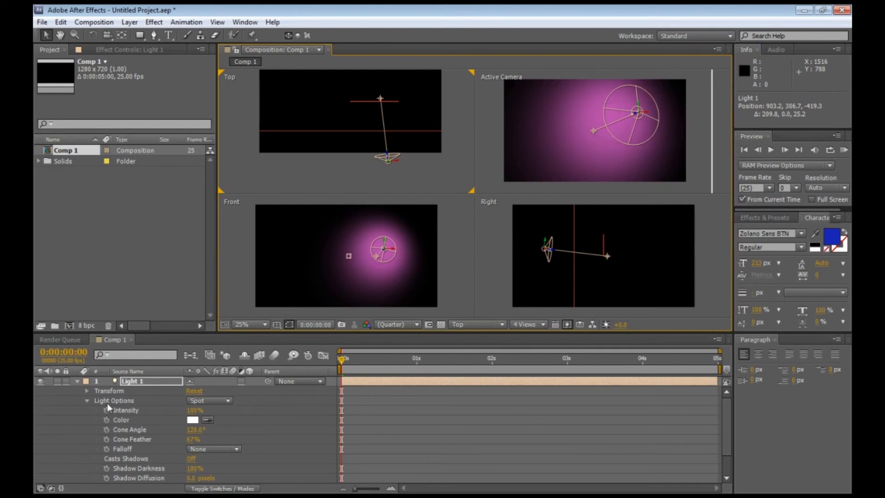
Start keyframing the light's Intensity and Point of Interest at 0 seconds, with the point of interest at about 626, 360, 13
scroll(122, 422, down, 1)
scroll(123, 417, up, 1)
click(106, 410)
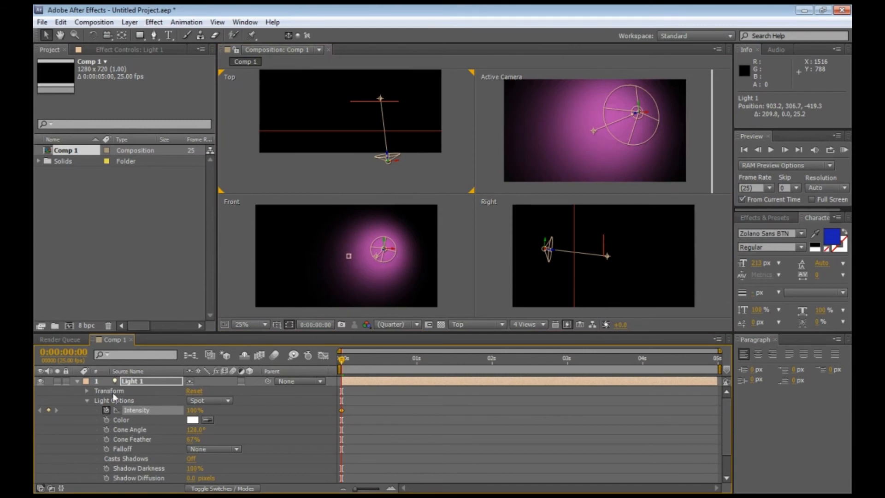
click(86, 391)
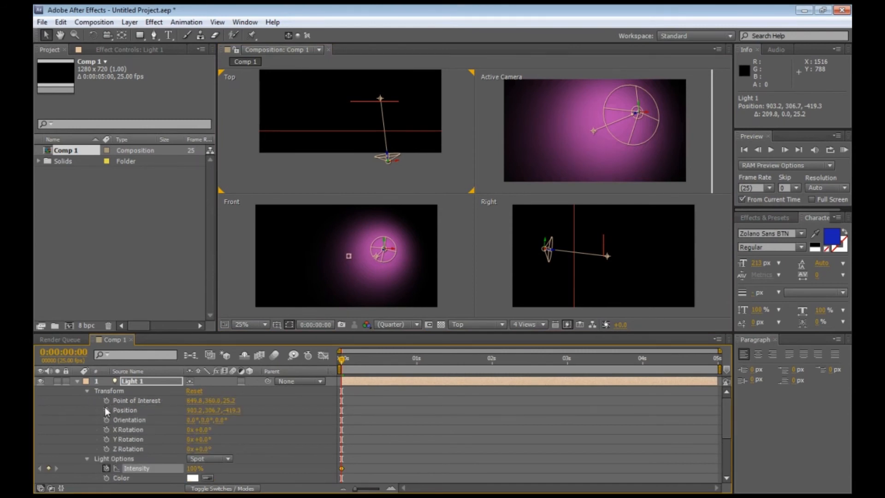
click(106, 401)
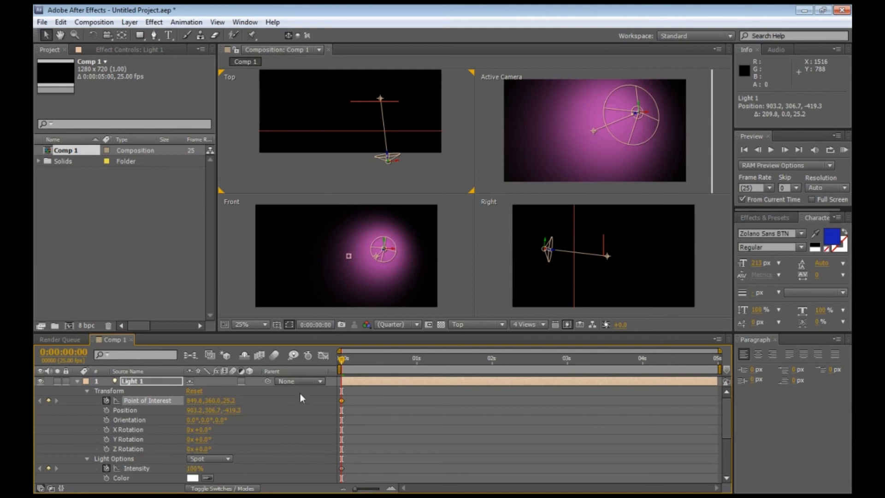
drag(379, 99, 344, 101)
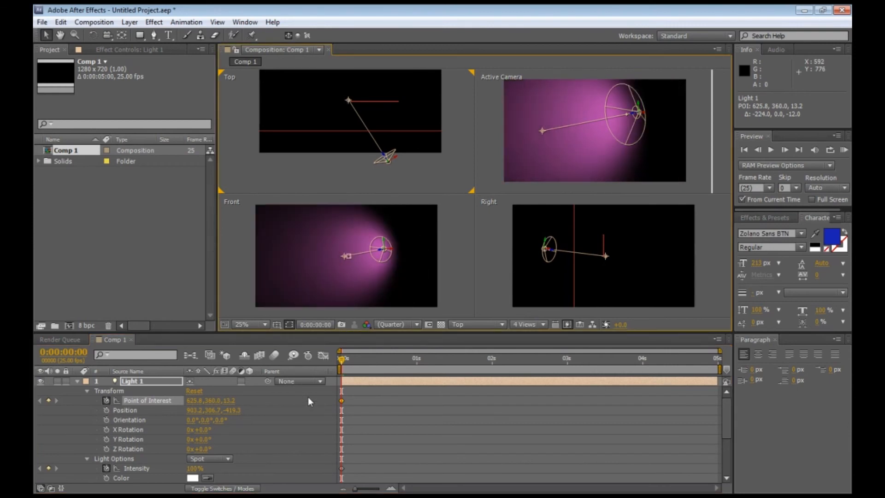
At frame 24, keyframe the light's point of interest at about 1350, 360, -59 and its intensity at -1%
drag(342, 364, 414, 365)
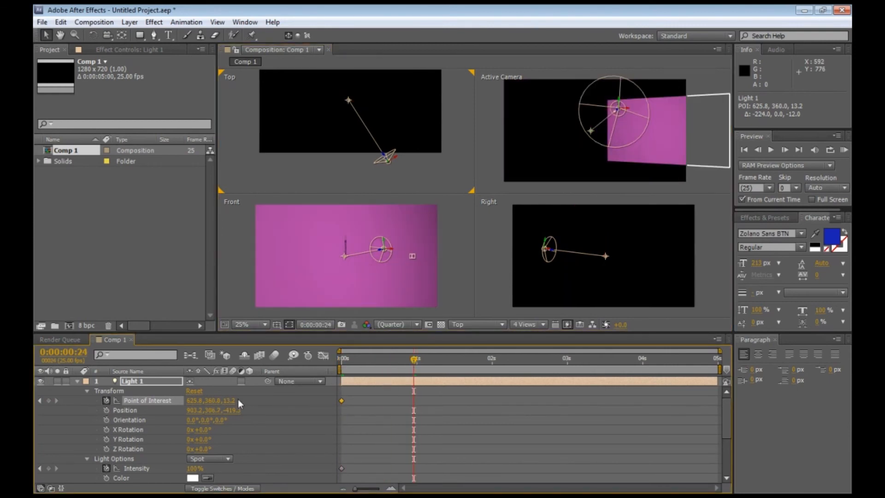
drag(353, 100, 452, 111)
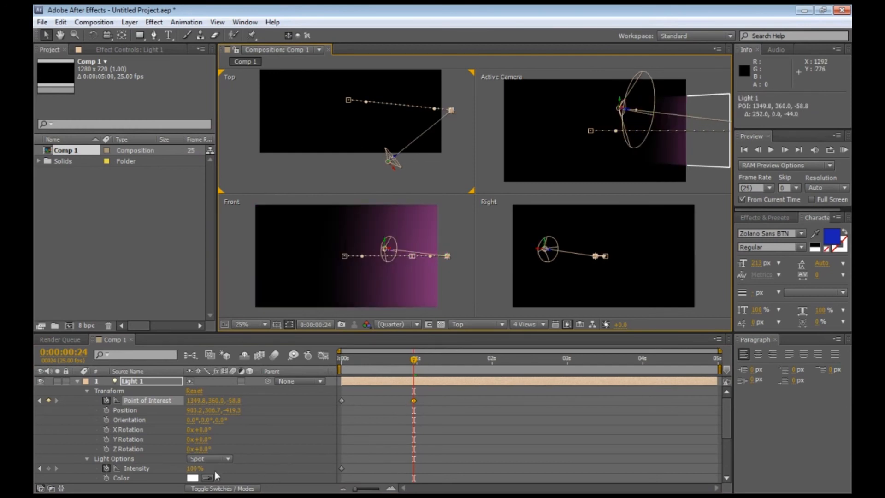
drag(199, 468, 143, 476)
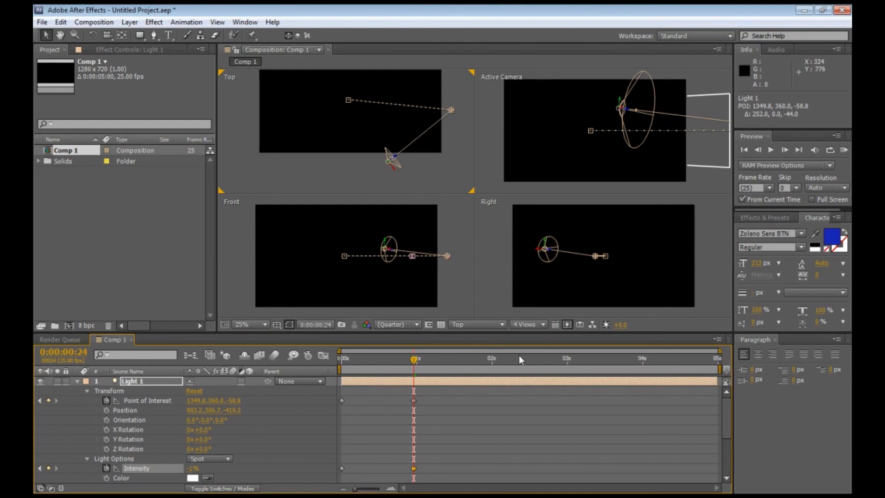
Return to the start of the composition and move the light to a position of about 1068, 275, -676
drag(413, 359, 296, 364)
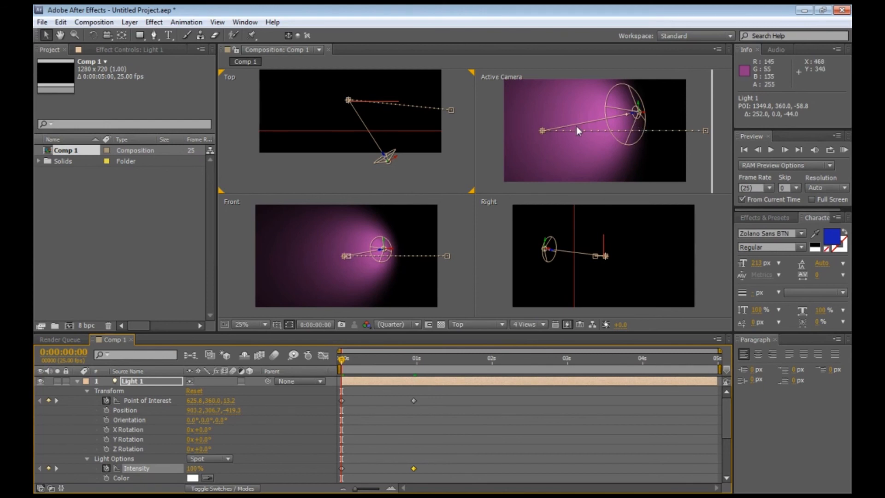
drag(634, 113, 677, 111)
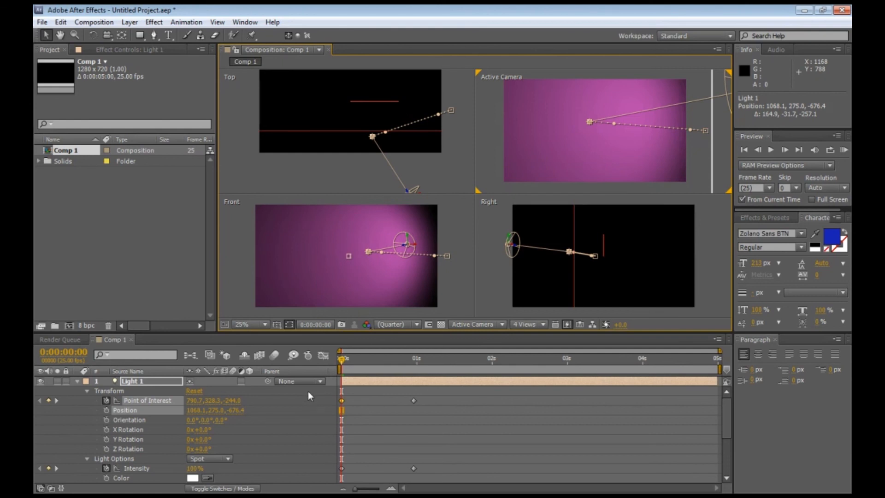
Play back the light animation from the start, and collapse the light layer's properties
drag(346, 359, 318, 355)
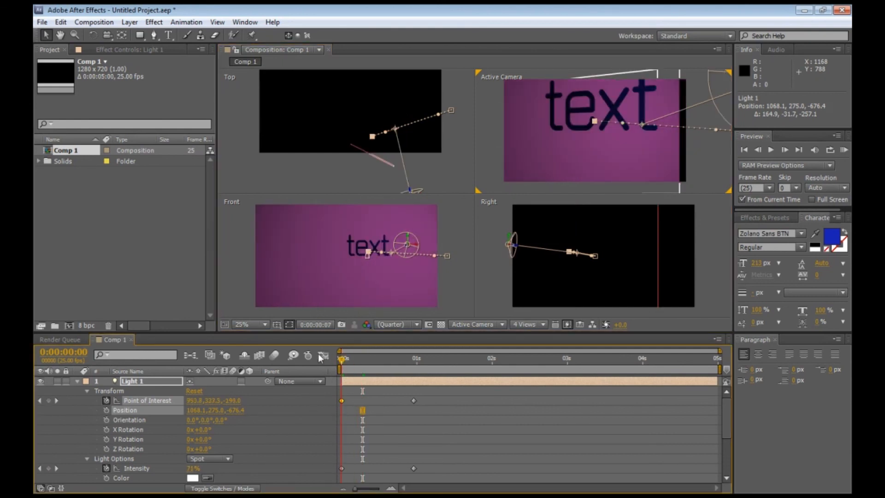
click(770, 150)
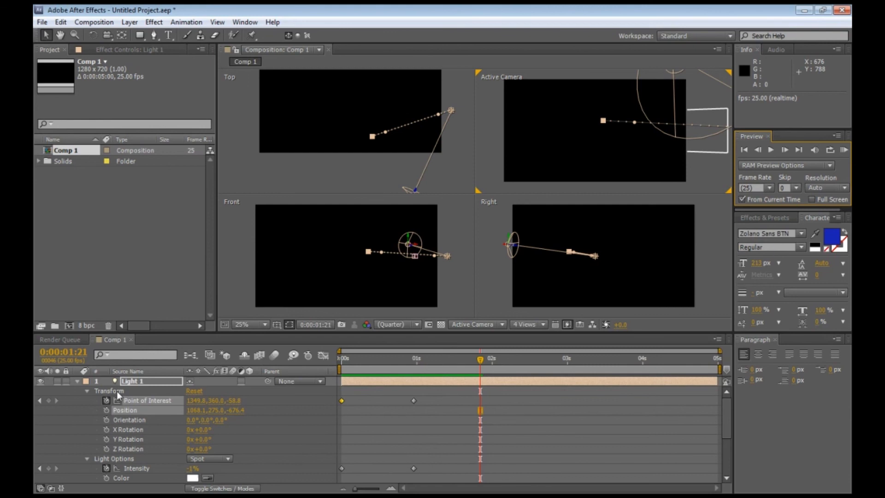
click(87, 390)
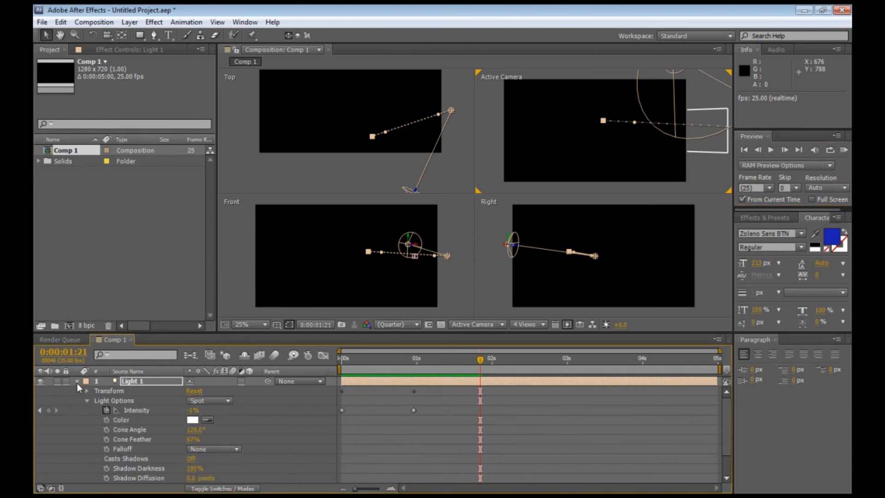
click(77, 382)
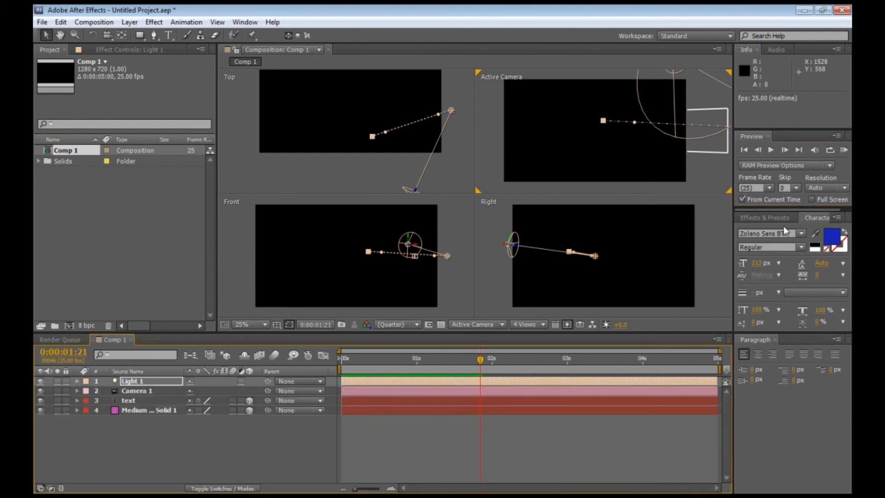